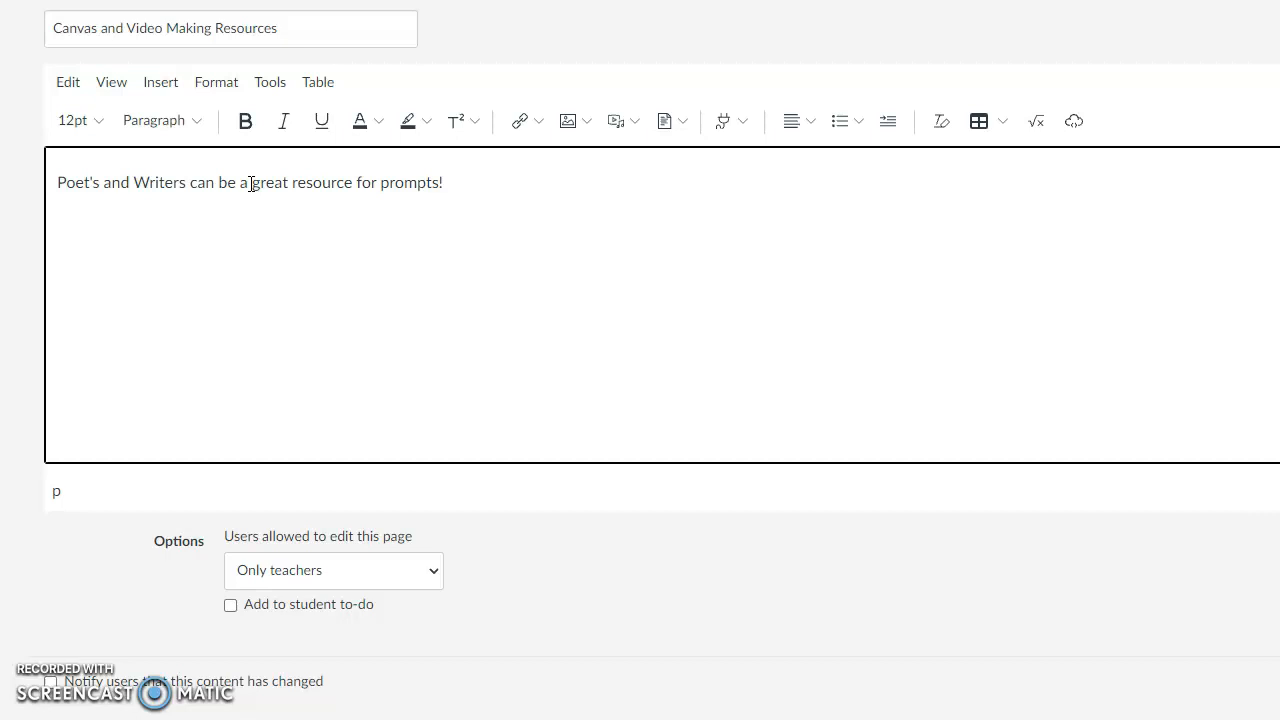
pyautogui.moveTo(250, 183); pyautogui.dragTo(440, 183)
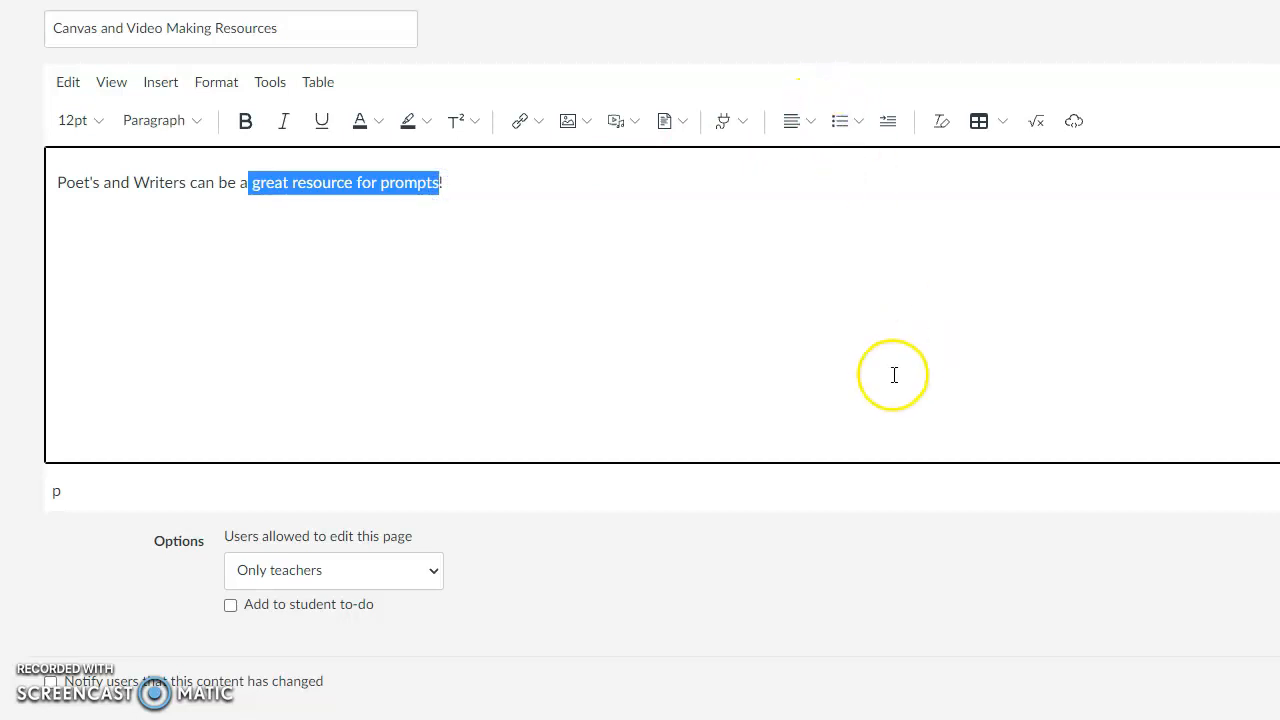
pyautogui.click(520, 128)
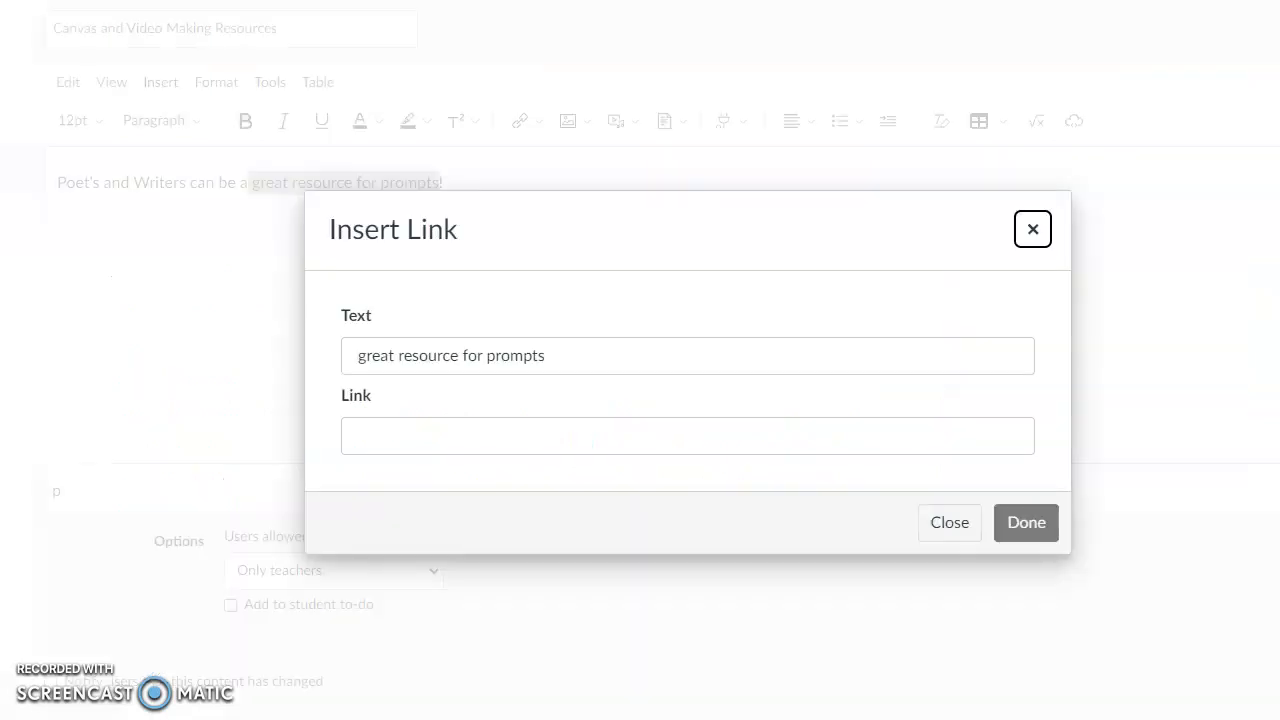
pyautogui.click(398, 440)
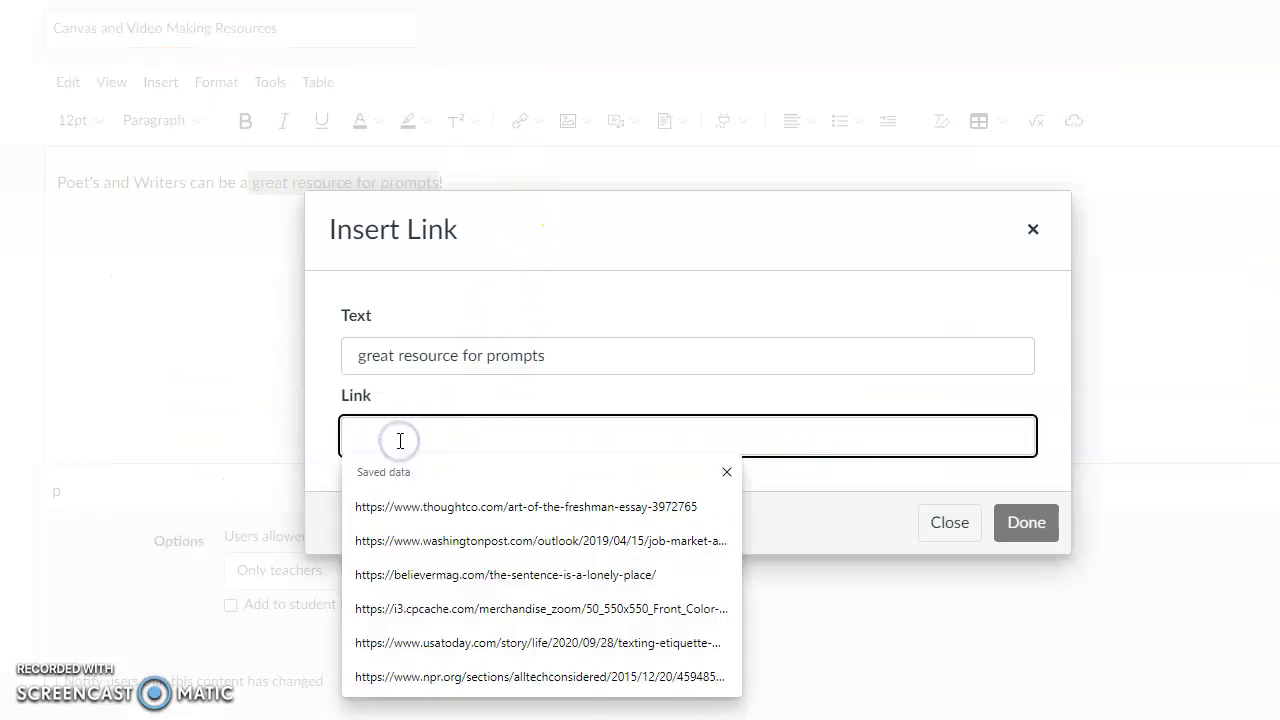
pyautogui.write('https://www.pw.org/writing-prompts-exercises')
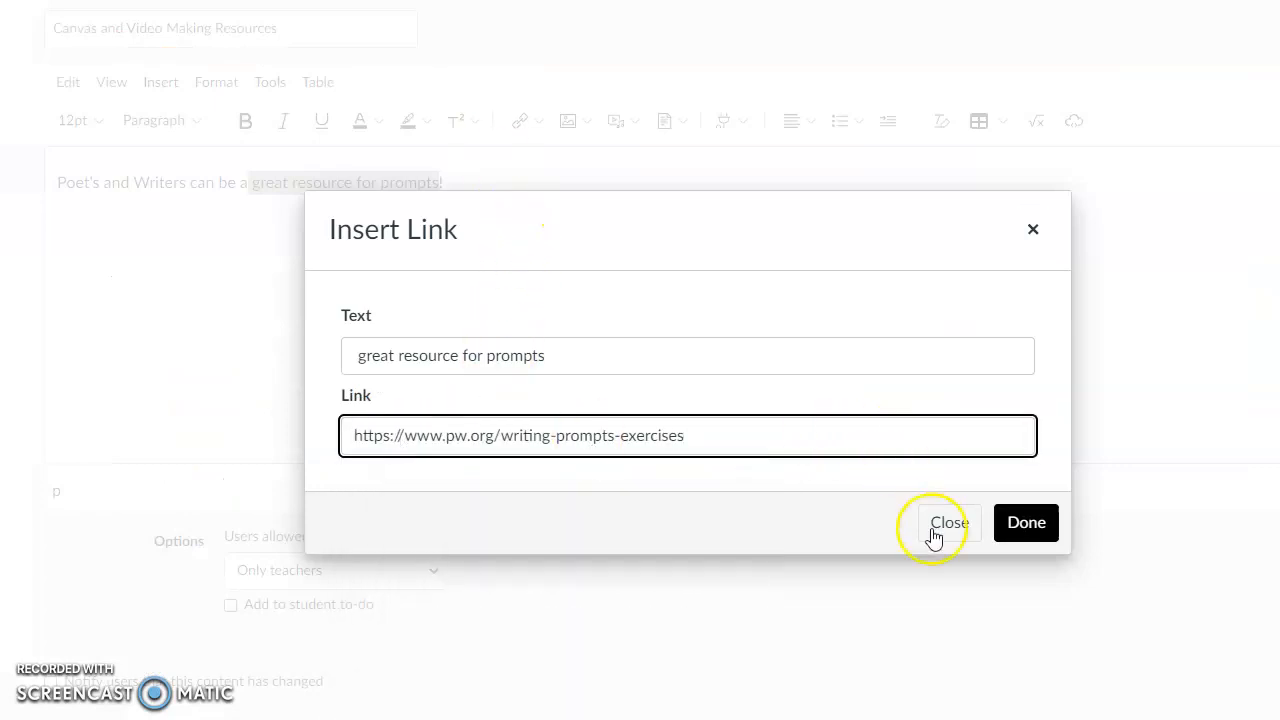
pyautogui.click(1028, 535)
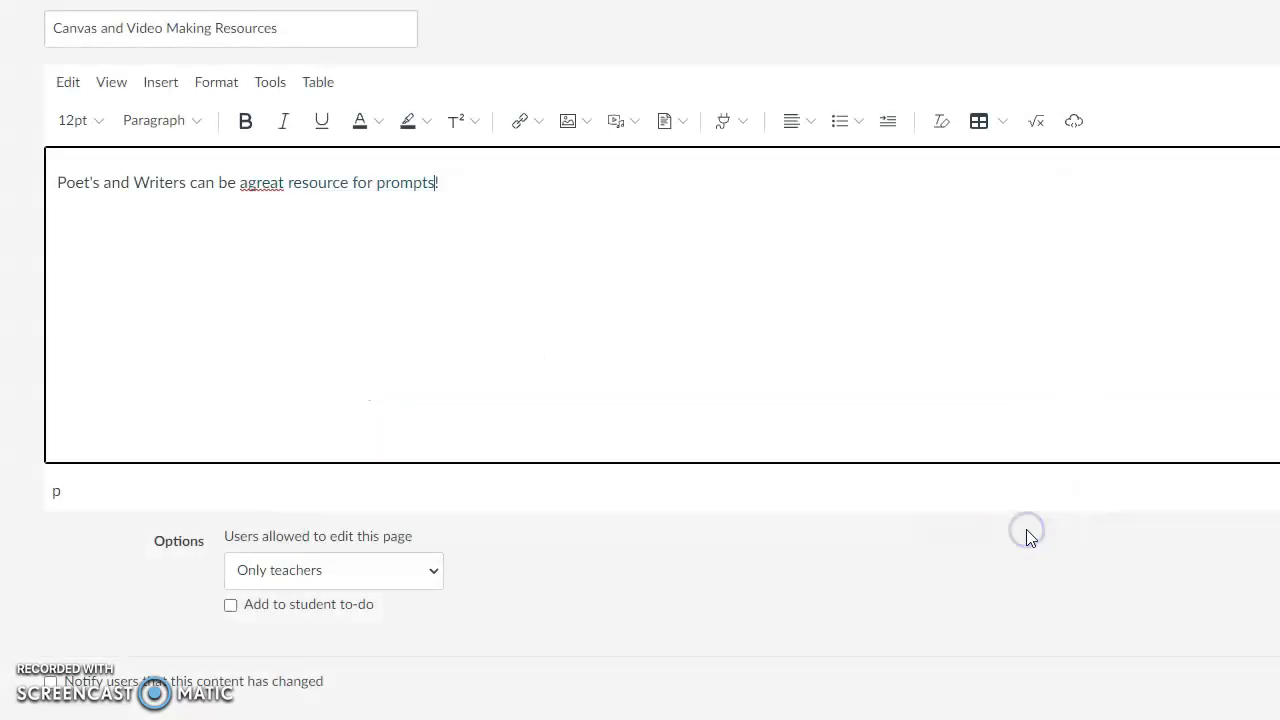
# Step: Insert the missing space before the linked text and add "(link)" at the end of the sentence
pyautogui.click(246, 183)
pyautogui.click(484, 191)
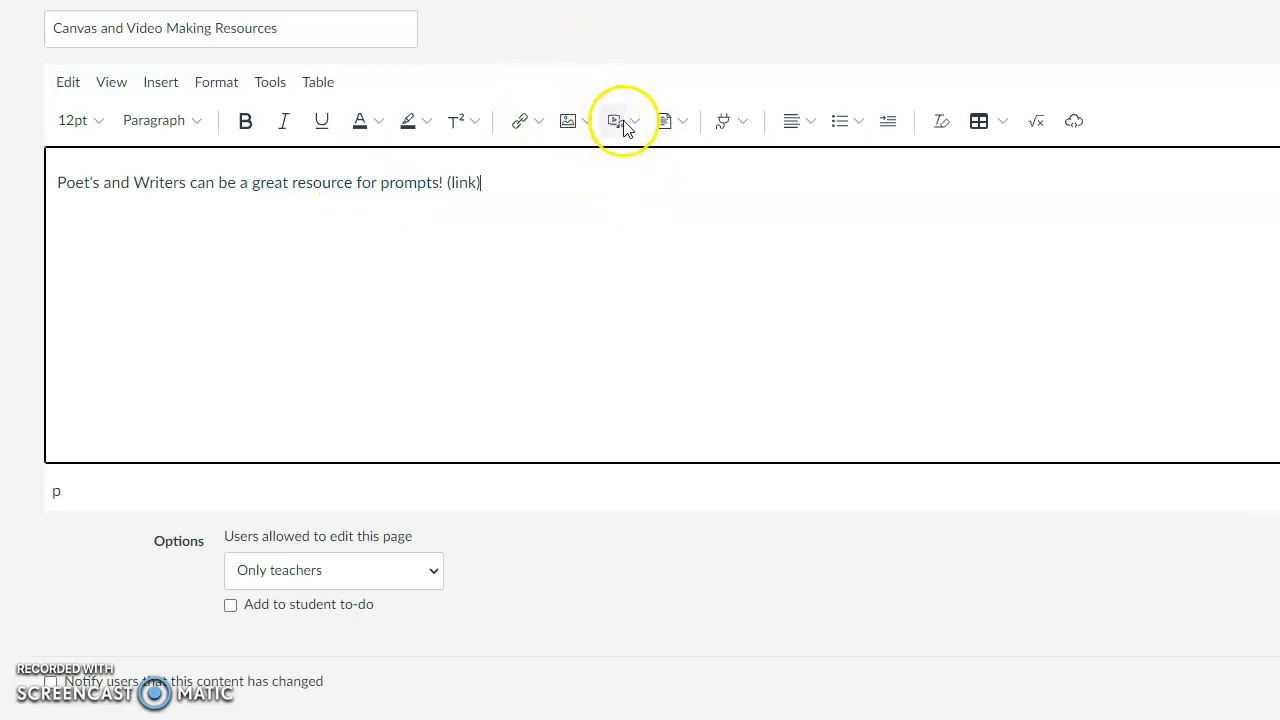
# Step: Search YouTube for the creator's full name and embed the video "Grammar Presentation Example Affect vs. Effect" in the page
pyautogui.click(726, 122)
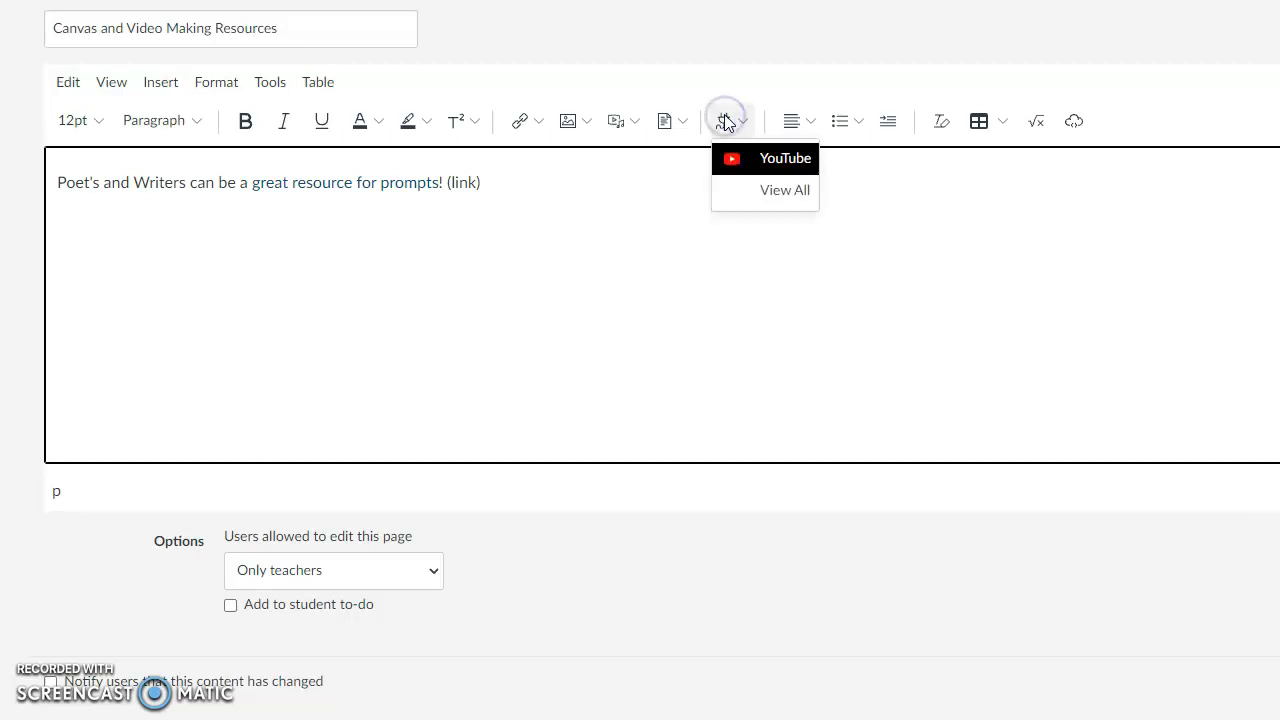
pyautogui.click(738, 177)
pyautogui.click(723, 158)
pyautogui.write('shana youngdahl')
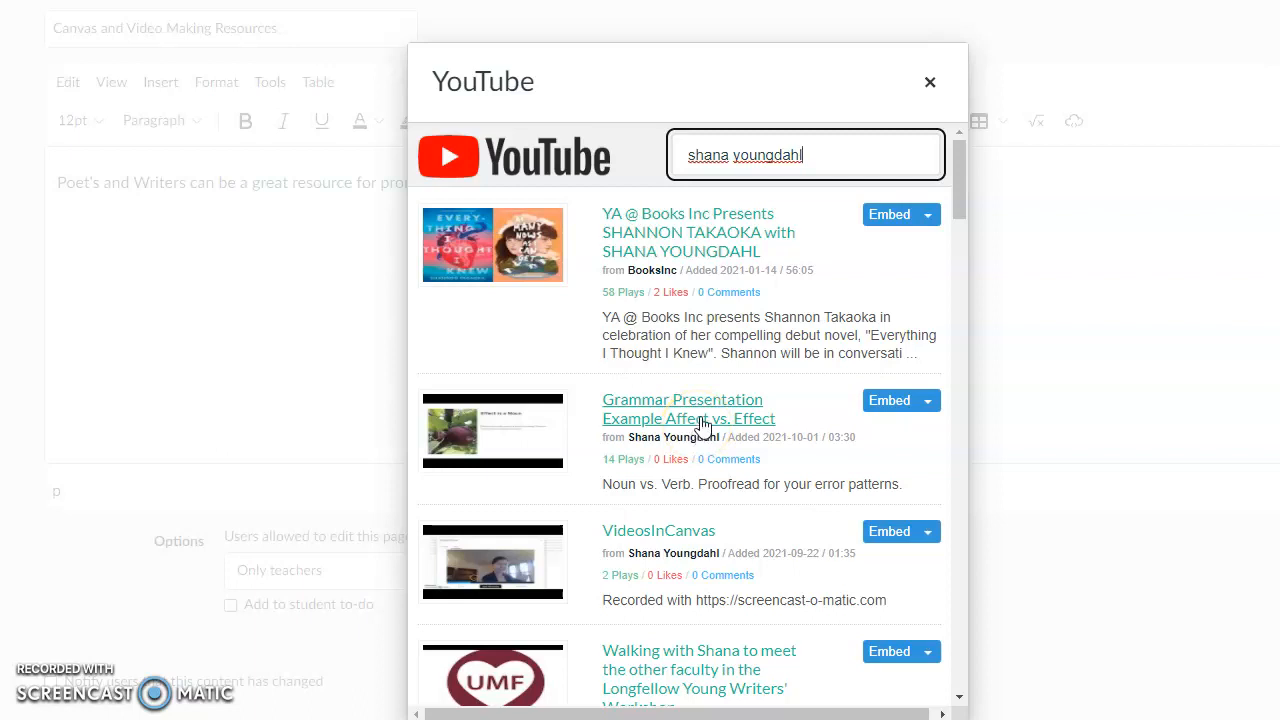
pyautogui.click(884, 405)
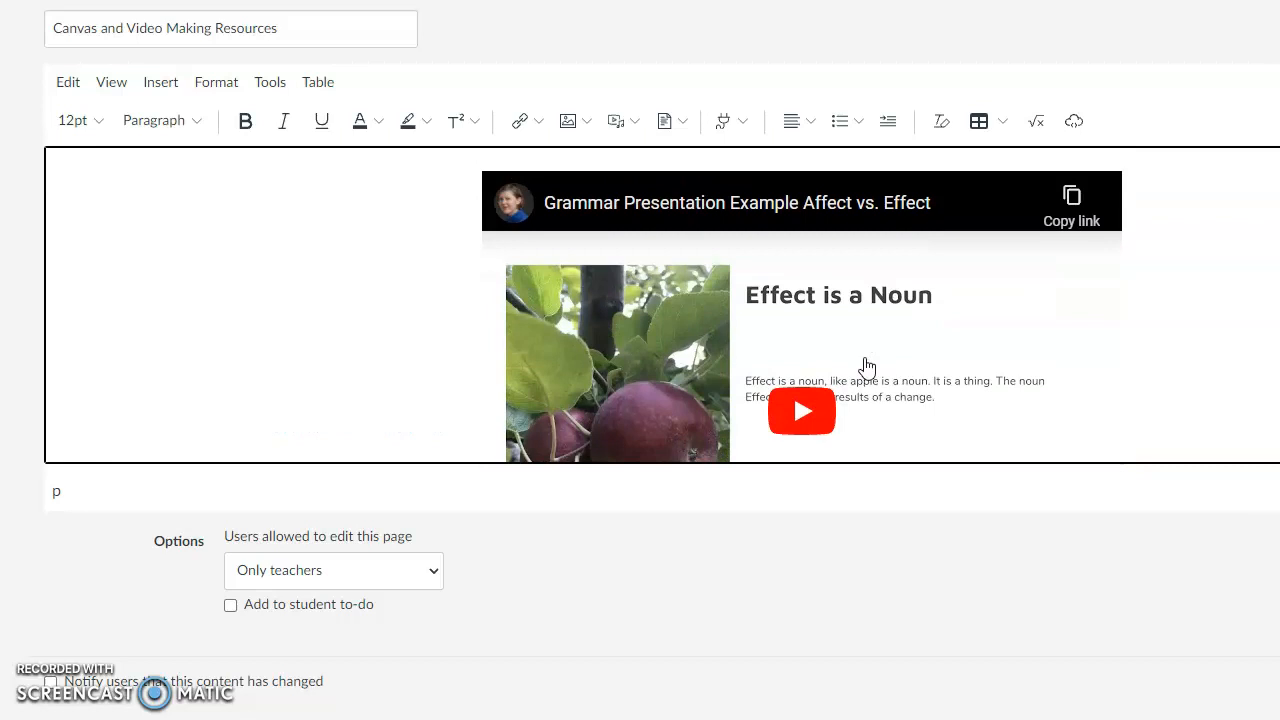
# Step: Add three new lines below the embedded grammar video
pyautogui.scroll(-2, 866, 366)
pyautogui.click(570, 513)
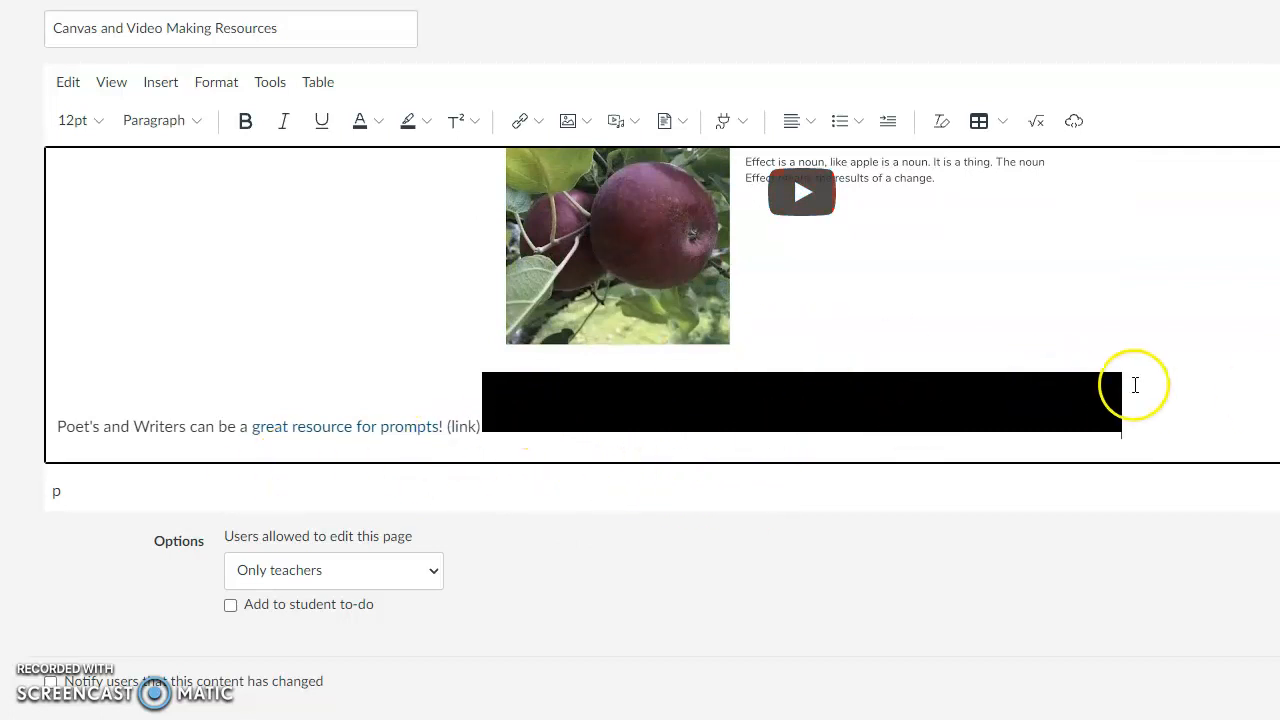
pyautogui.scroll(1, 1138, 385)
pyautogui.scroll(-1, 1138, 385)
pyautogui.press('Return')
pyautogui.press('Return')
pyautogui.press('Return')
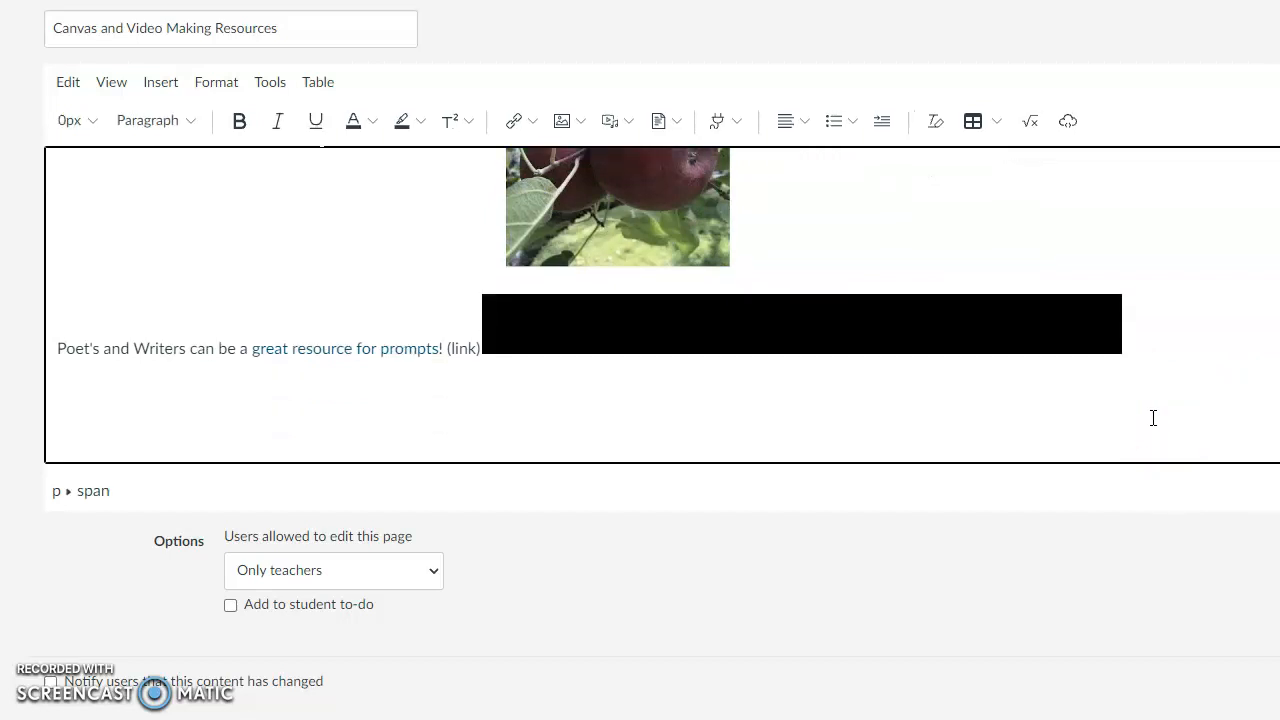
# Step: Record a webcam video of about 6 seconds in the media uploader and save it
pyautogui.click(609, 121)
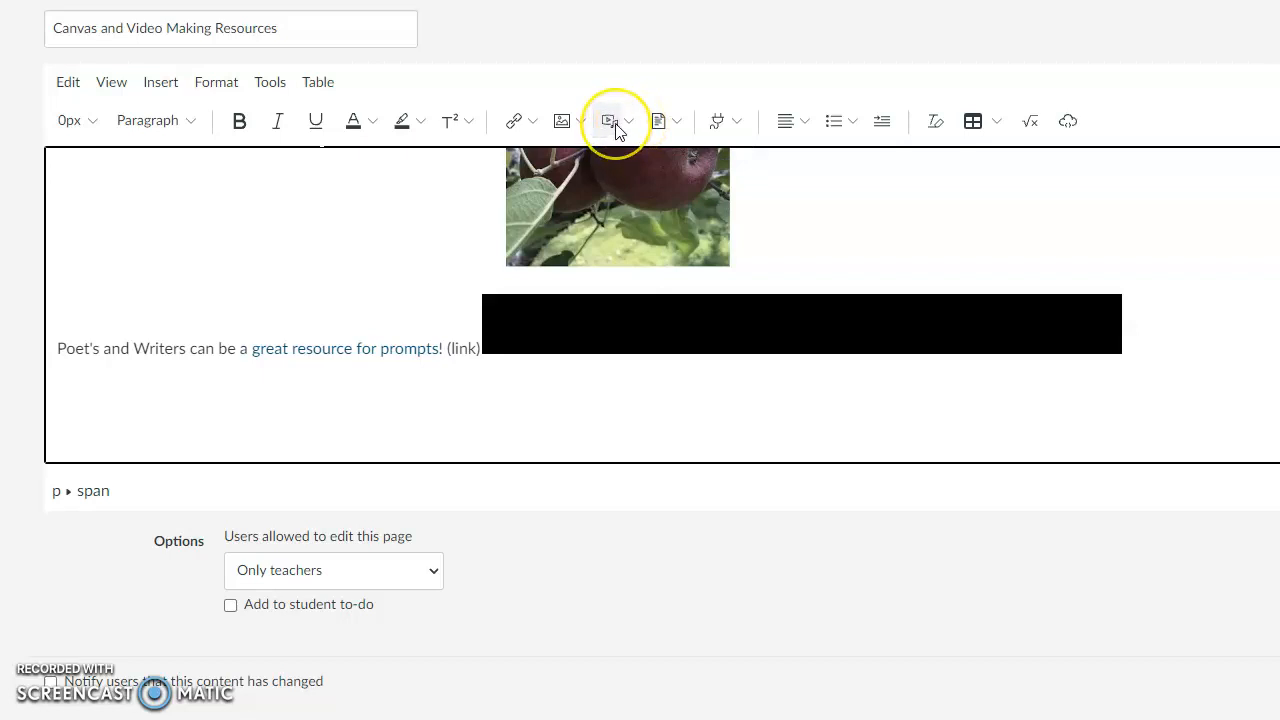
pyautogui.click(612, 124)
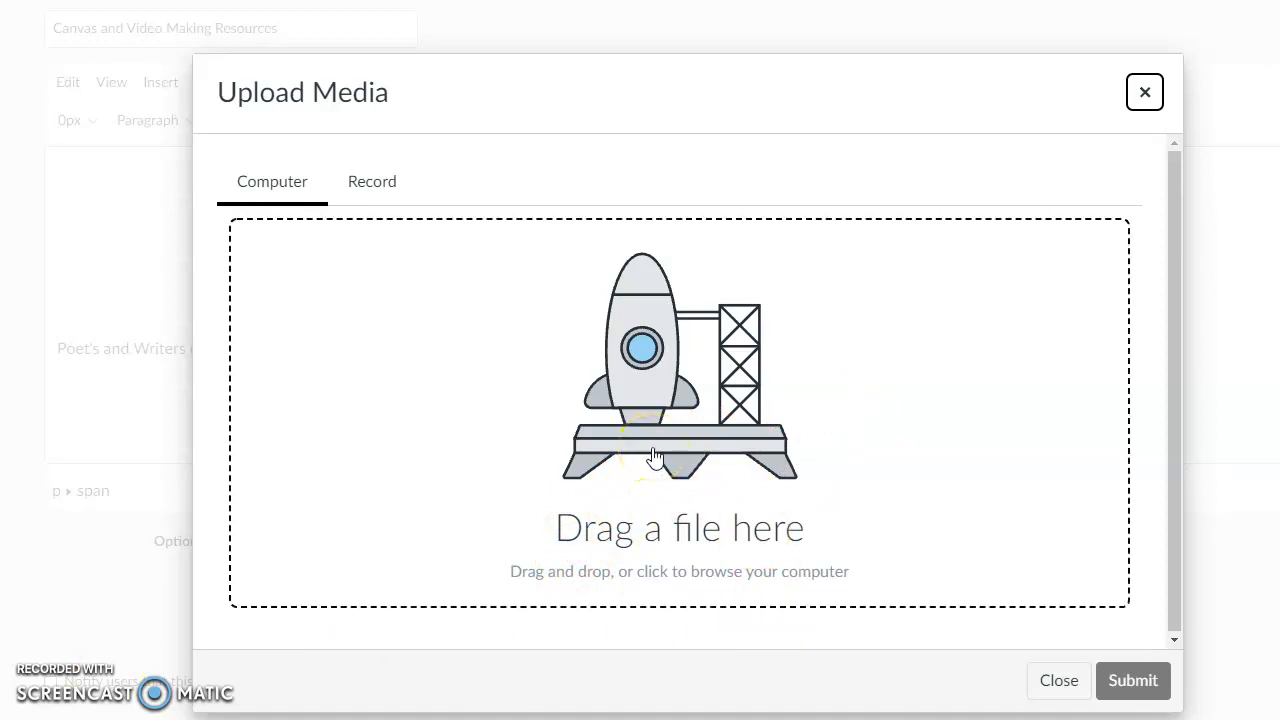
pyautogui.click(381, 190)
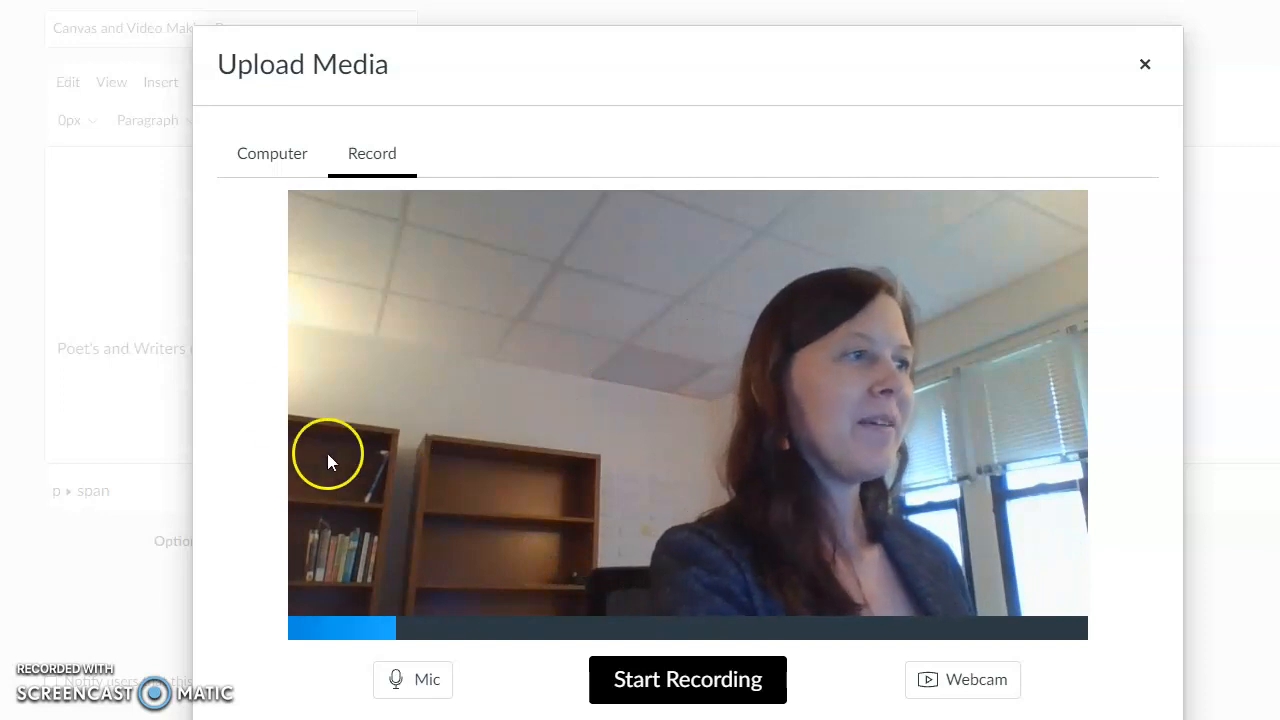
pyautogui.click(697, 680)
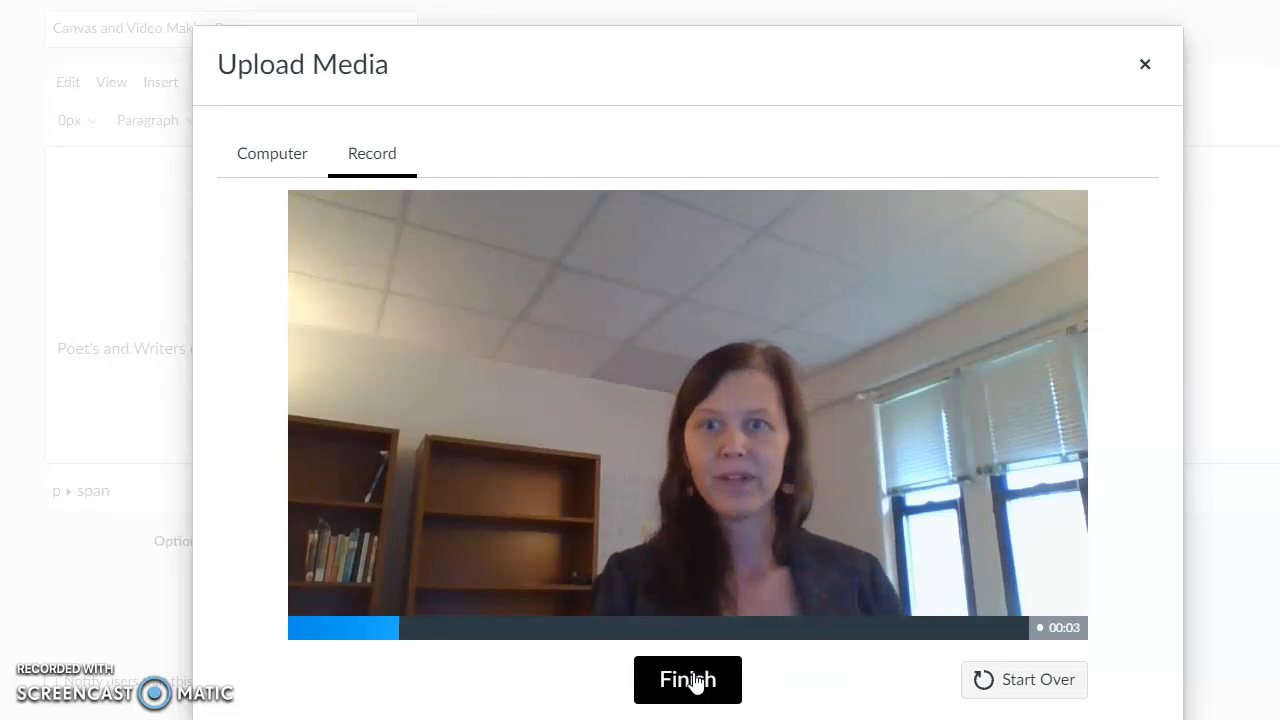
pyautogui.click(695, 680)
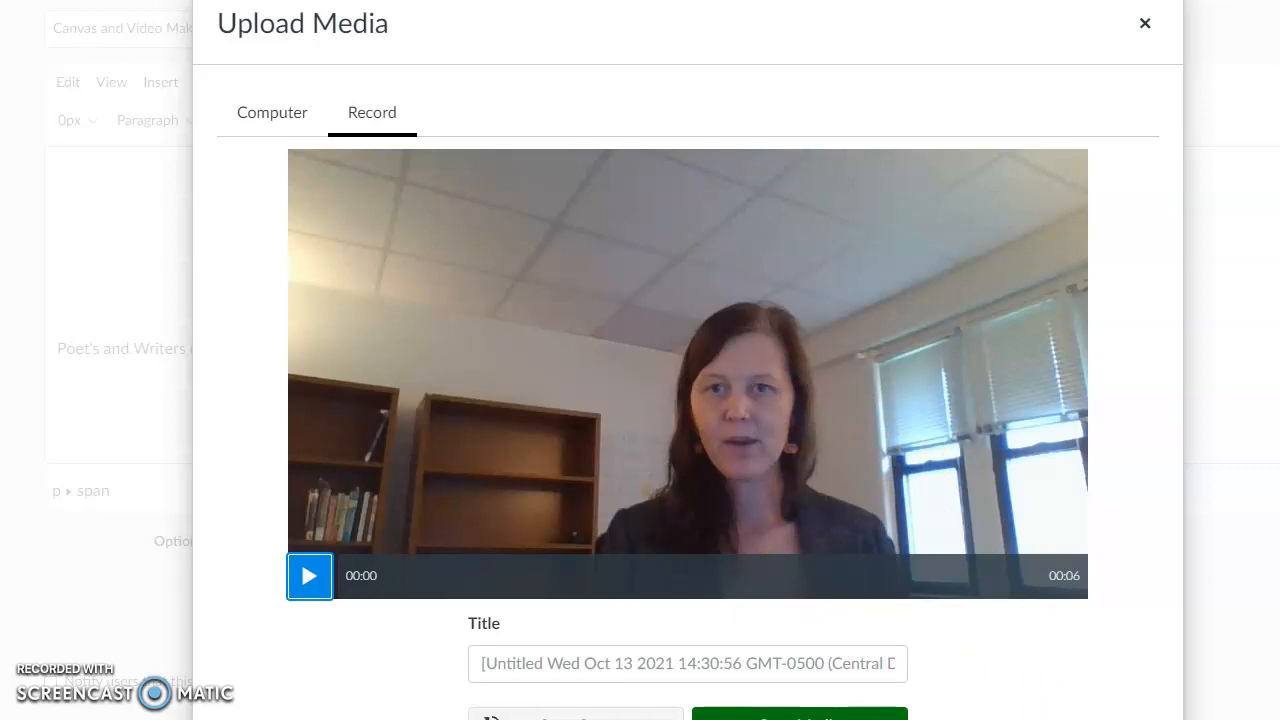
pyautogui.click(800, 714)
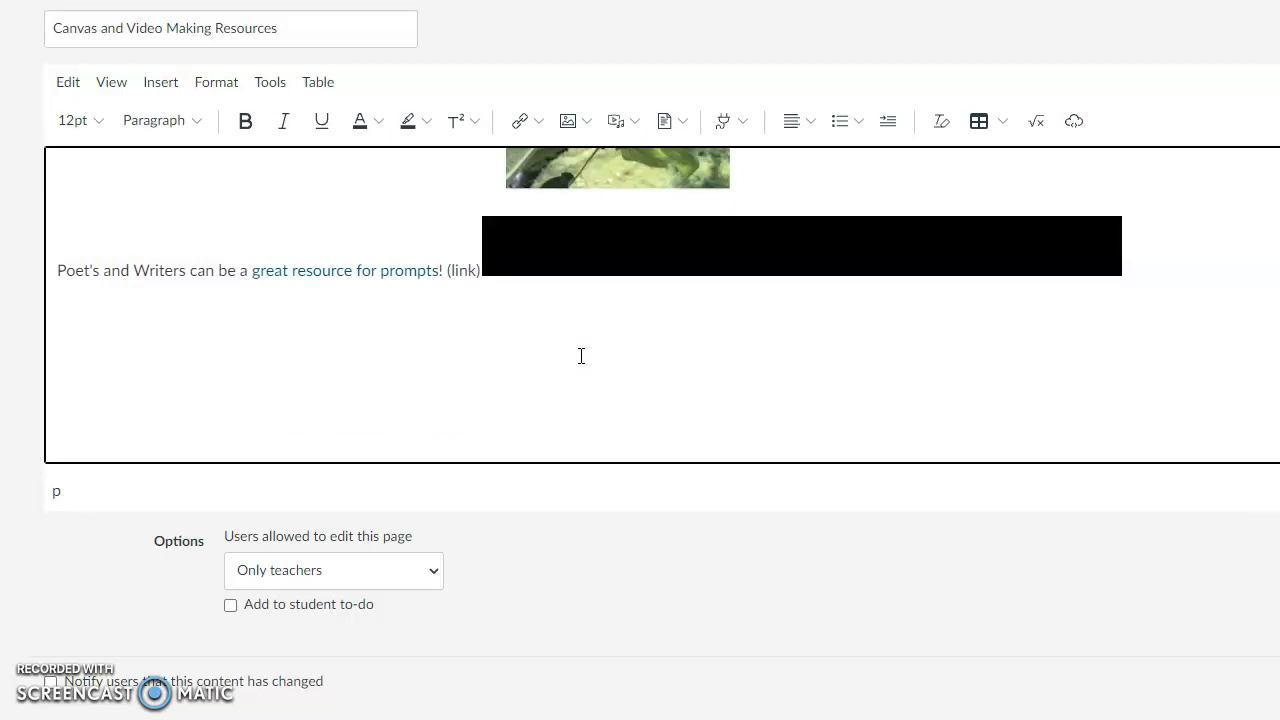
# Step: Upload the kisspng-bloom-s-taxonomy PNG file from the computer and insert it into the page
pyautogui.scroll(3, 581, 356)
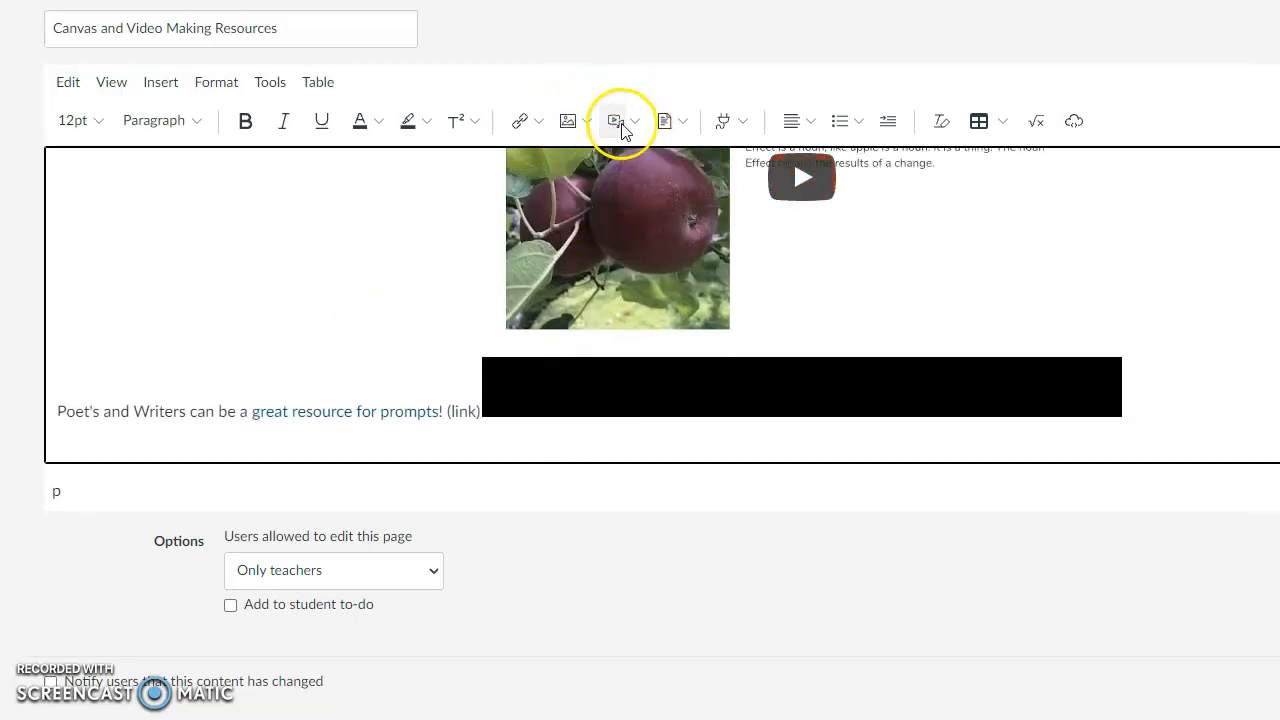
pyautogui.click(578, 121)
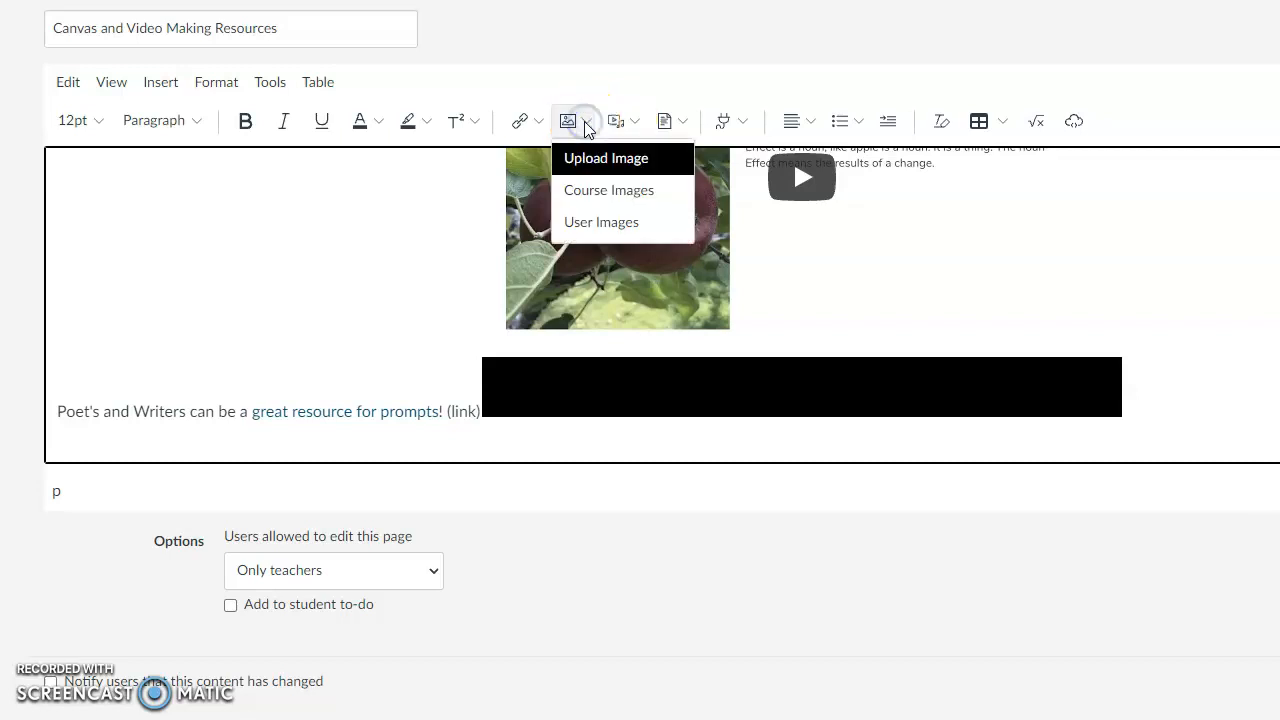
pyautogui.click(590, 162)
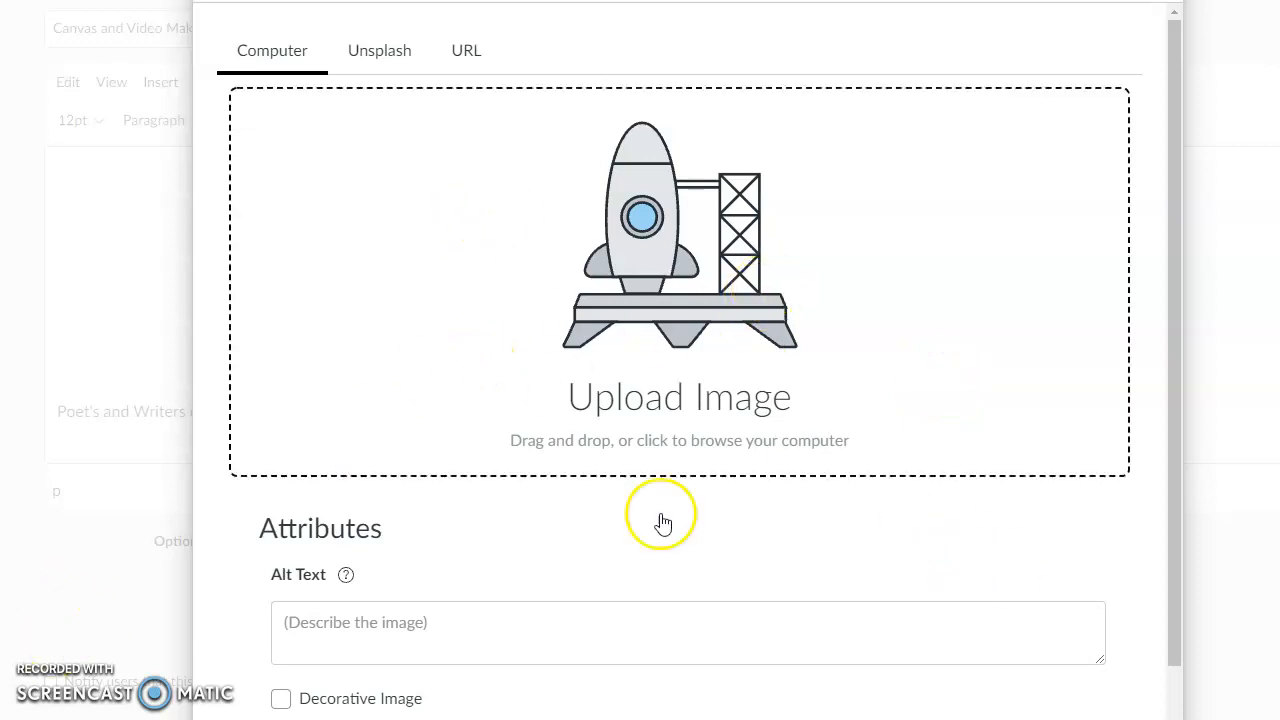
pyautogui.click(669, 299)
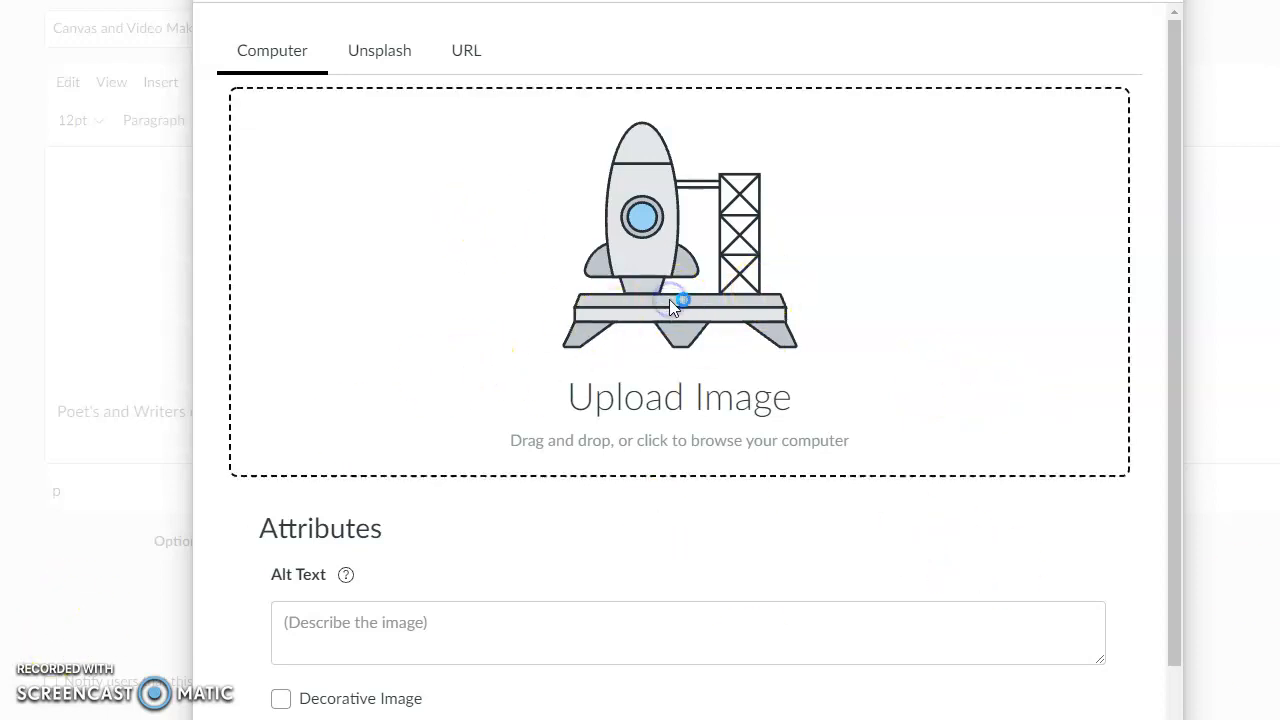
pyautogui.click(537, 77)
pyautogui.click(537, 77)
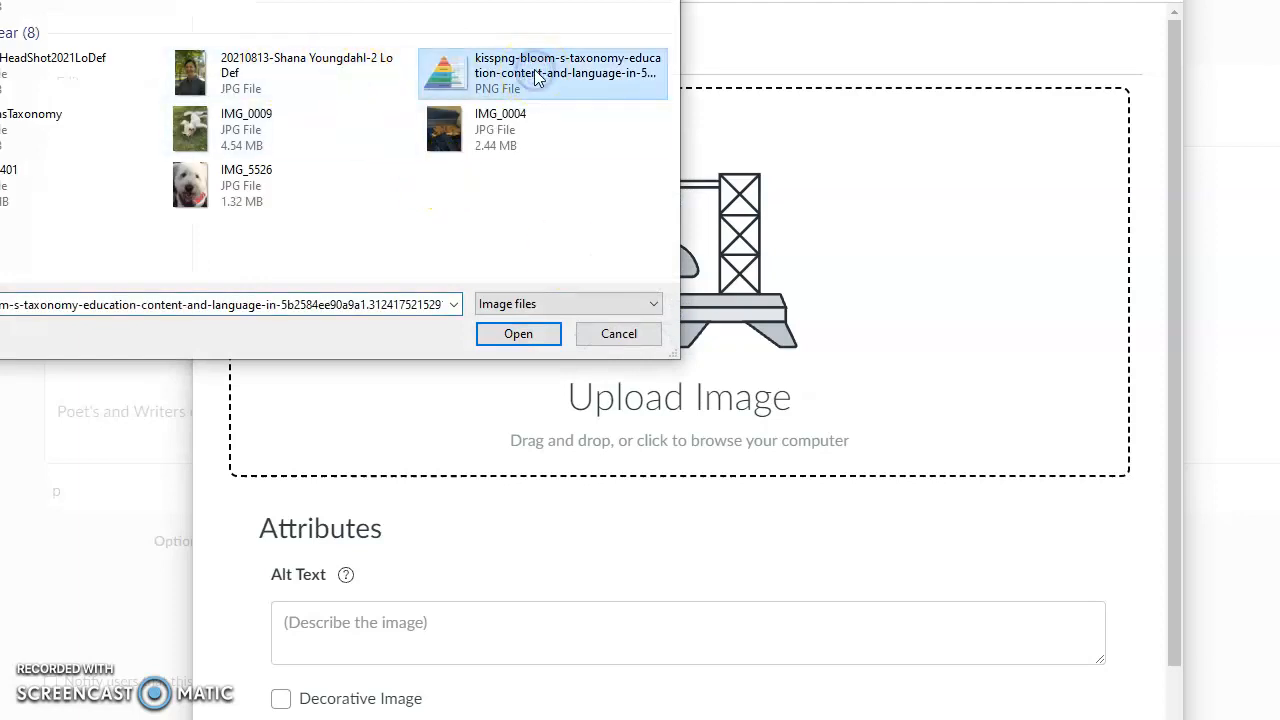
pyautogui.click(520, 336)
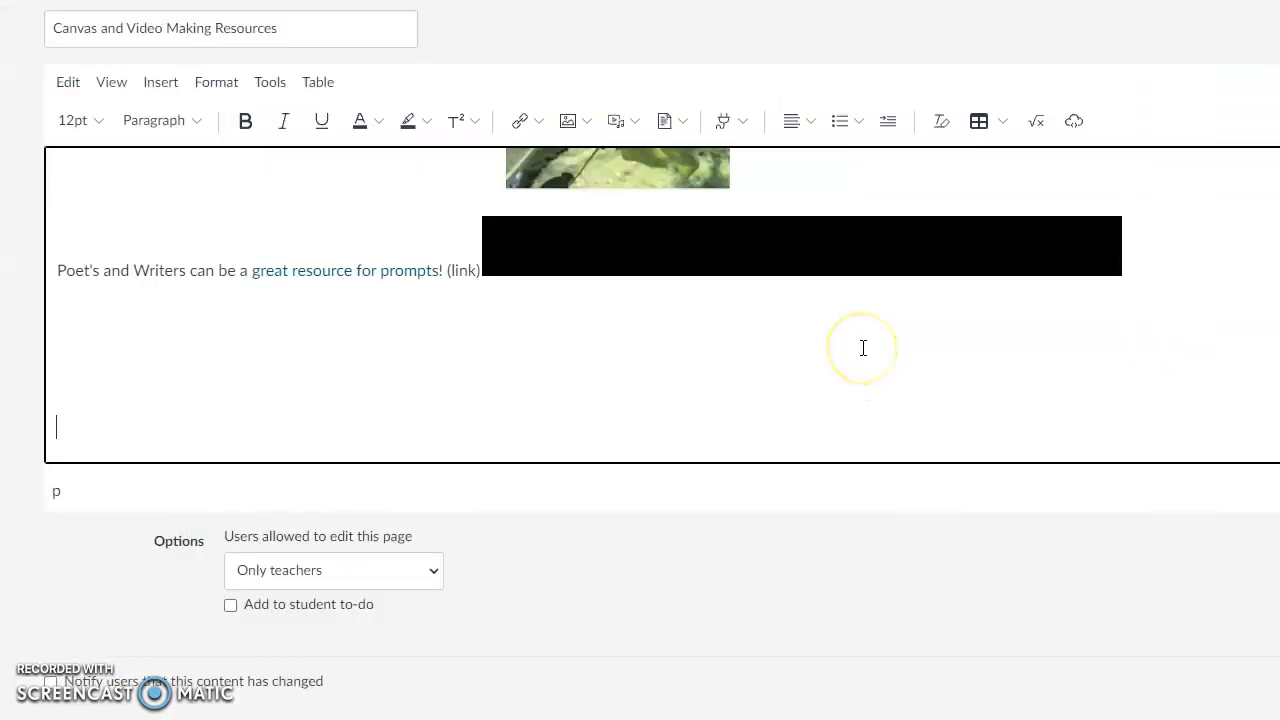
# Step: Reduce the display size of the inserted Bloom's taxonomy pyramid through its image options
pyautogui.scroll(-3, 863, 347)
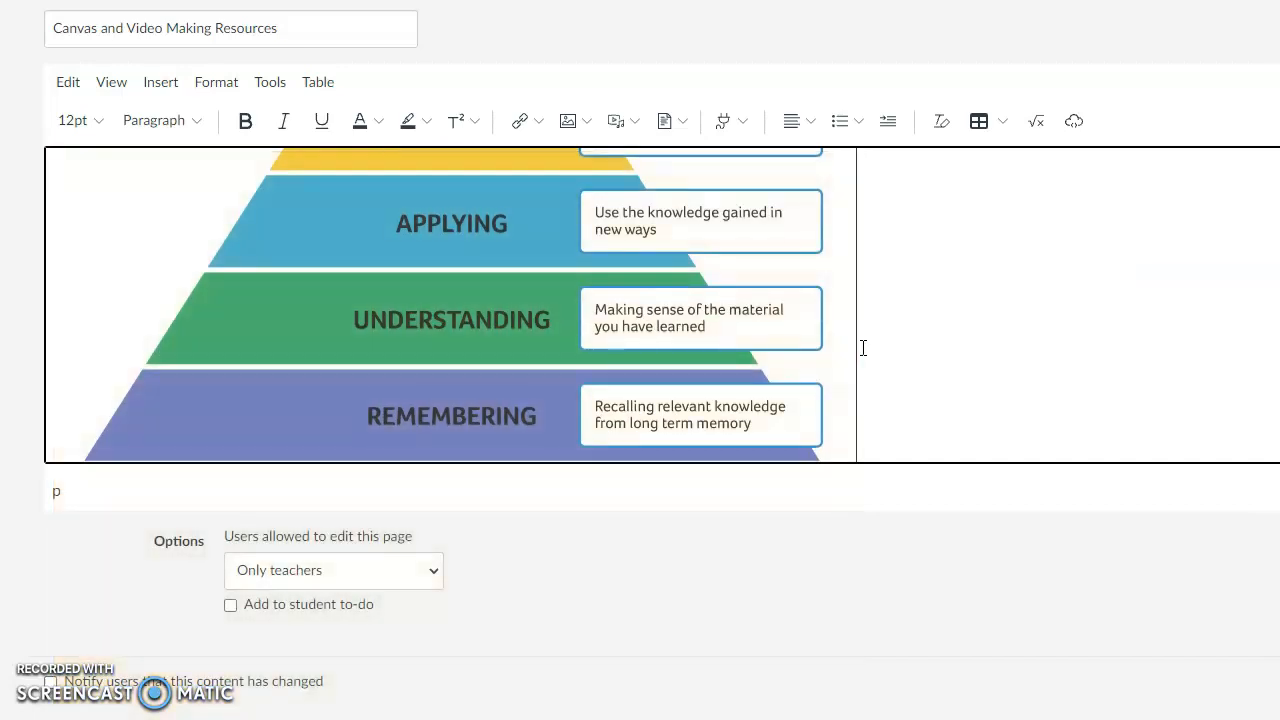
pyautogui.scroll(4, 863, 347)
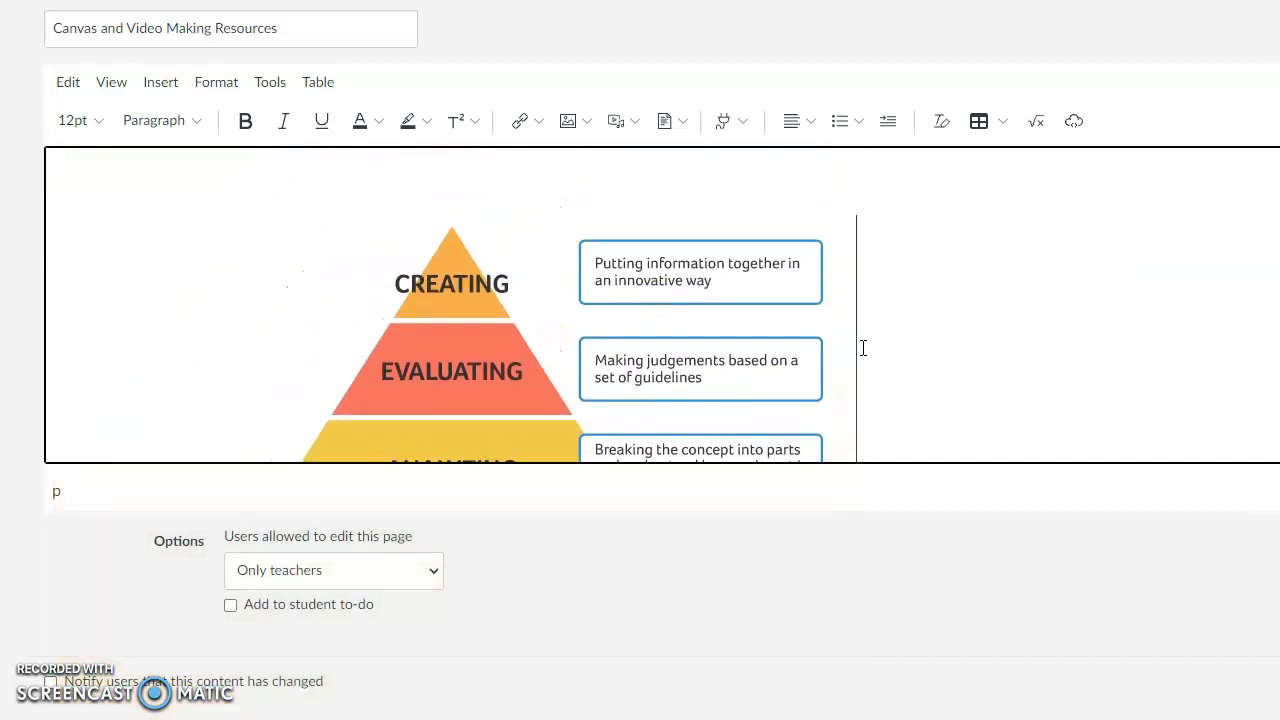
pyautogui.scroll(-1, 863, 347)
pyautogui.click(495, 318)
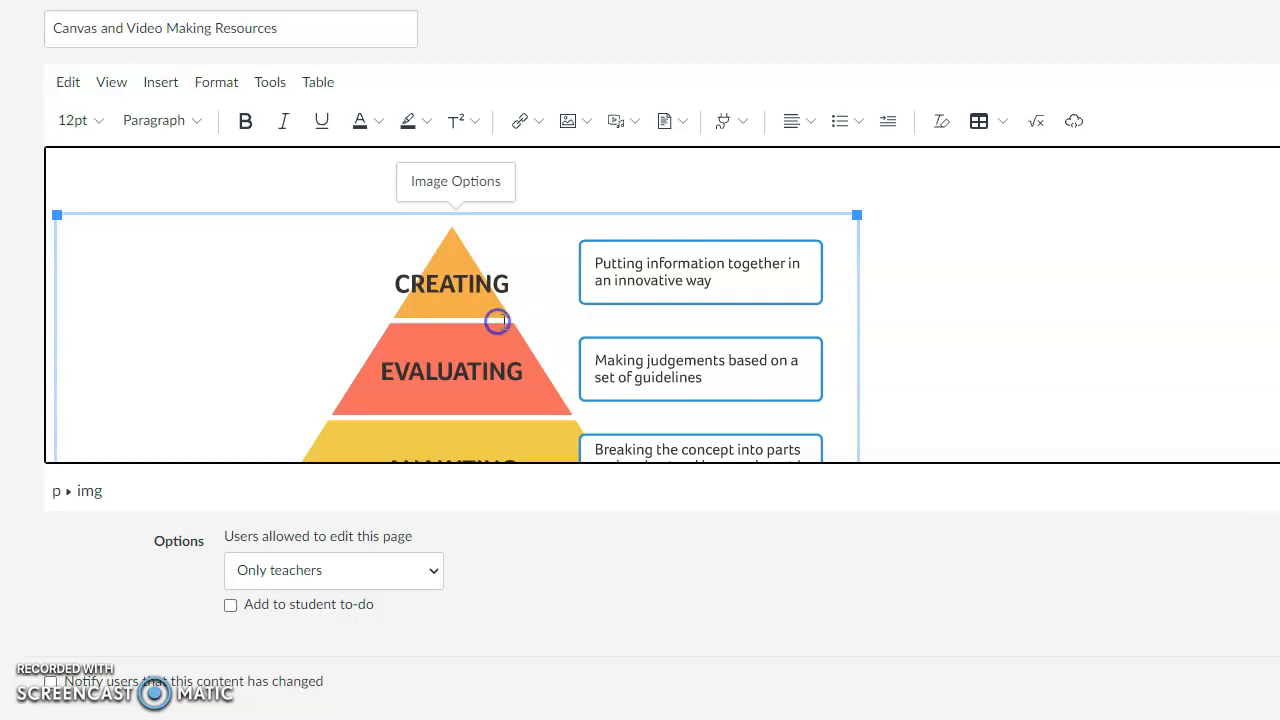
pyautogui.click(485, 180)
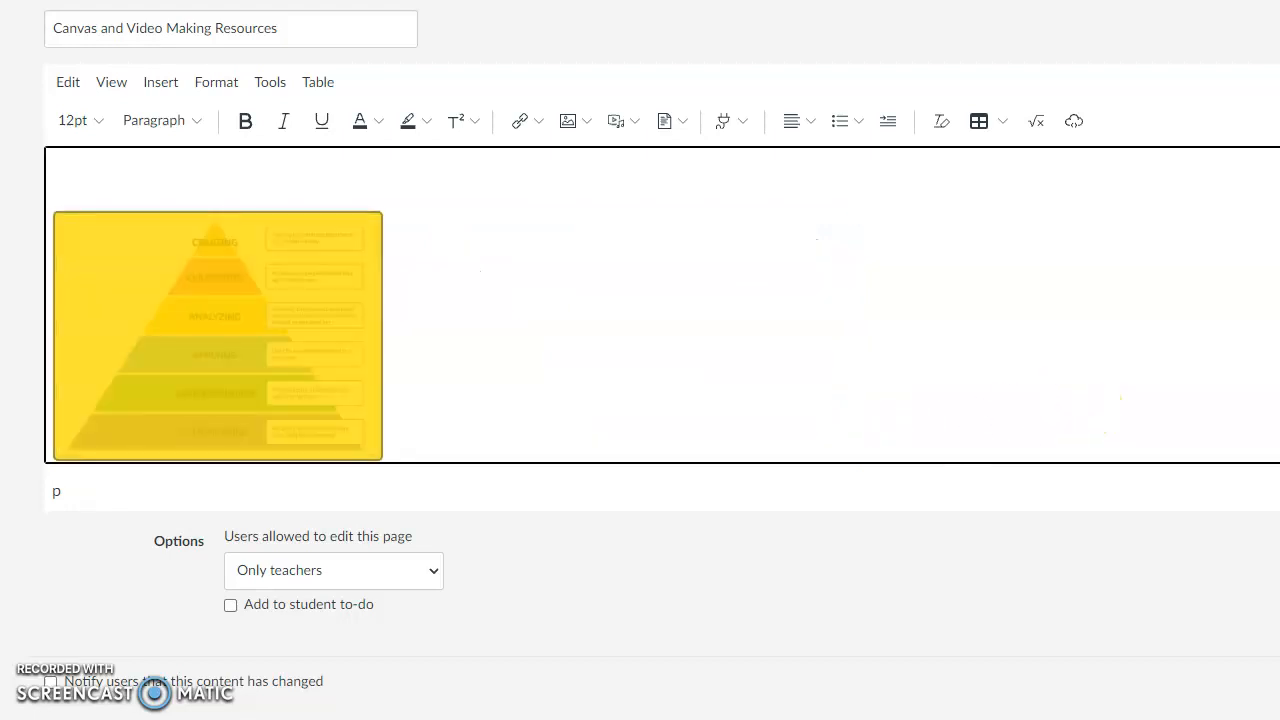
pyautogui.click(926, 407)
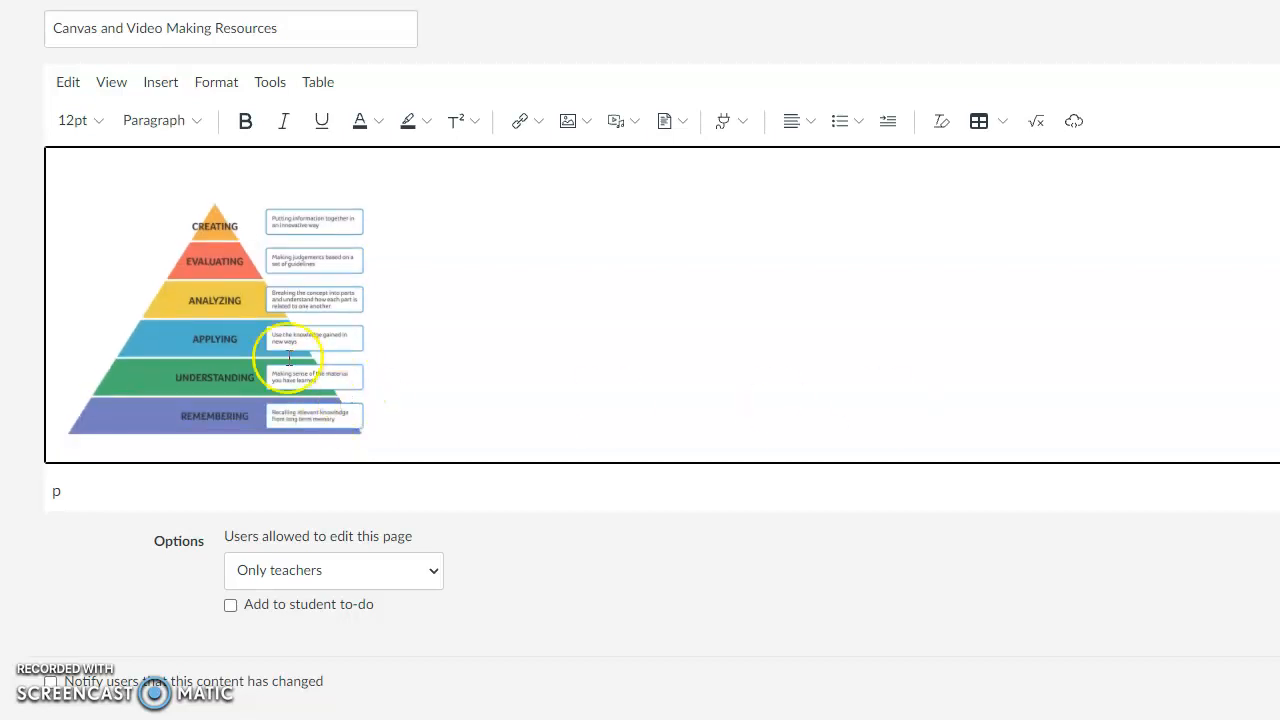
pyautogui.click(208, 342)
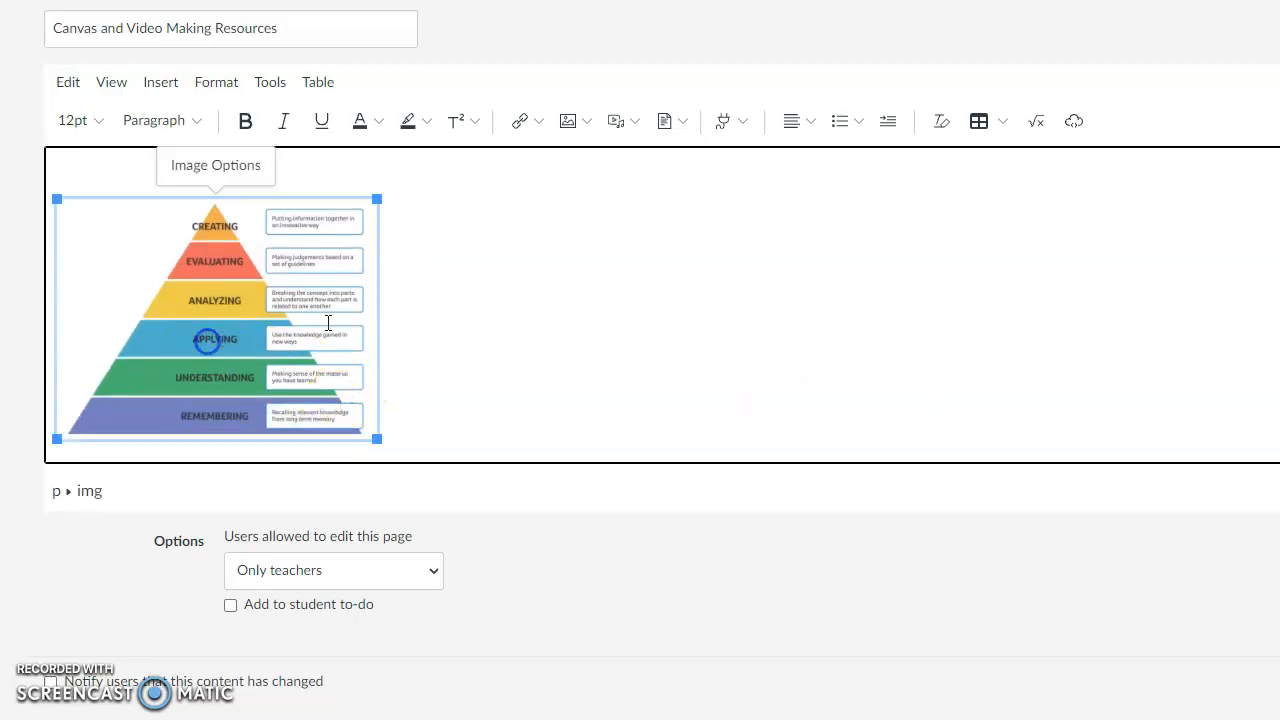
pyautogui.click(240, 180)
pyautogui.scroll(2, 823, 364)
pyautogui.scroll(-2, 823, 364)
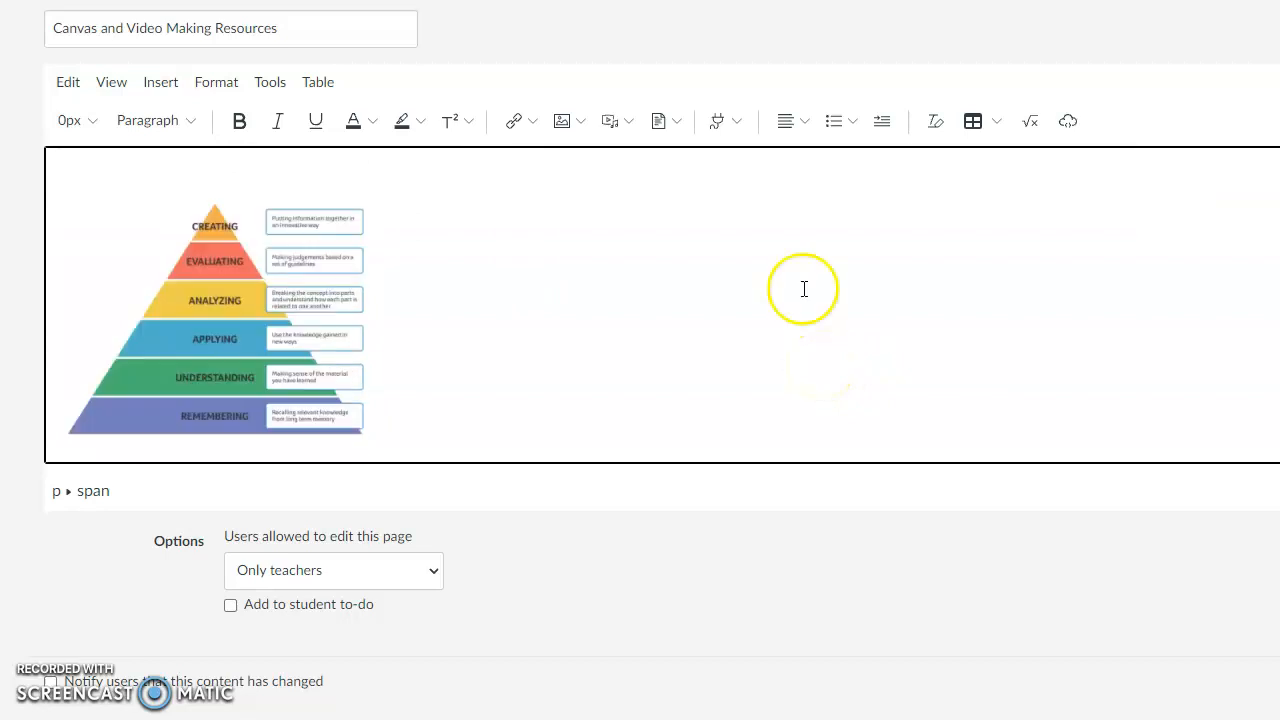
# Step: Start inserting an image by URL, switch to GIPHY and copy the GIF link of Drunk History's "Tippy-tippy-tap!" typewriter GIF
pyautogui.click(582, 124)
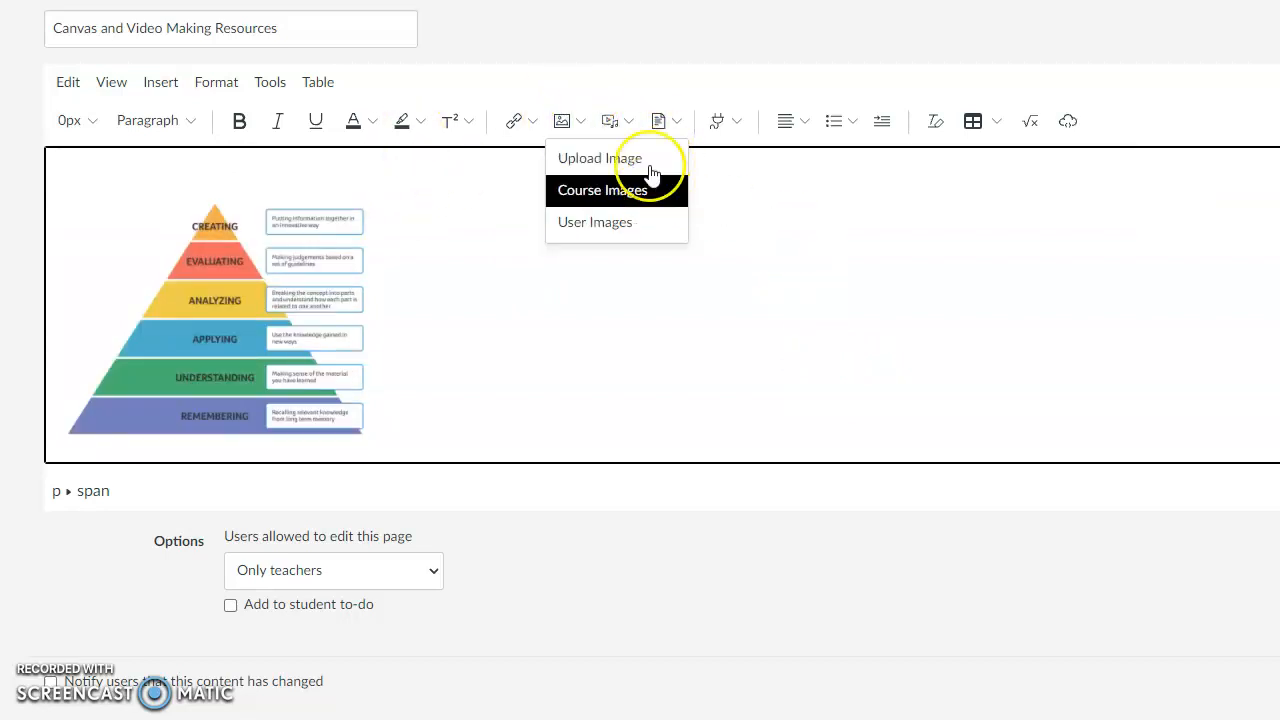
pyautogui.click(595, 172)
pyautogui.click(467, 55)
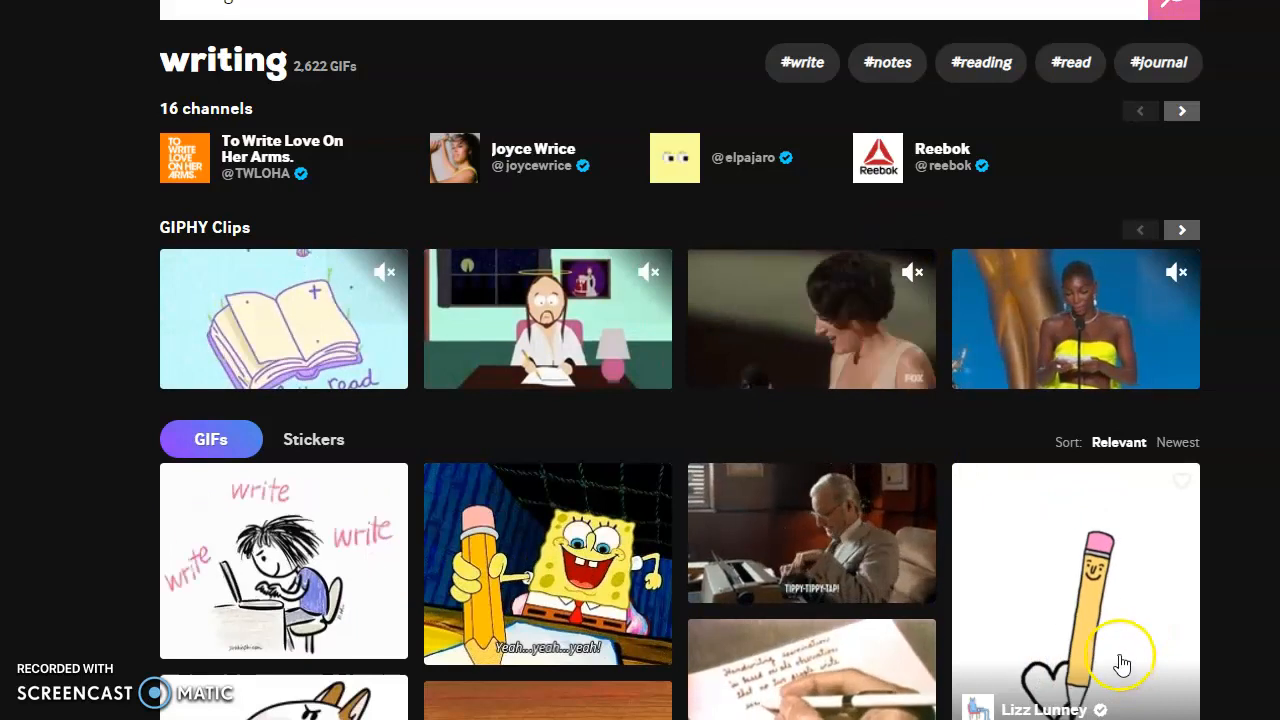
pyautogui.click(803, 522)
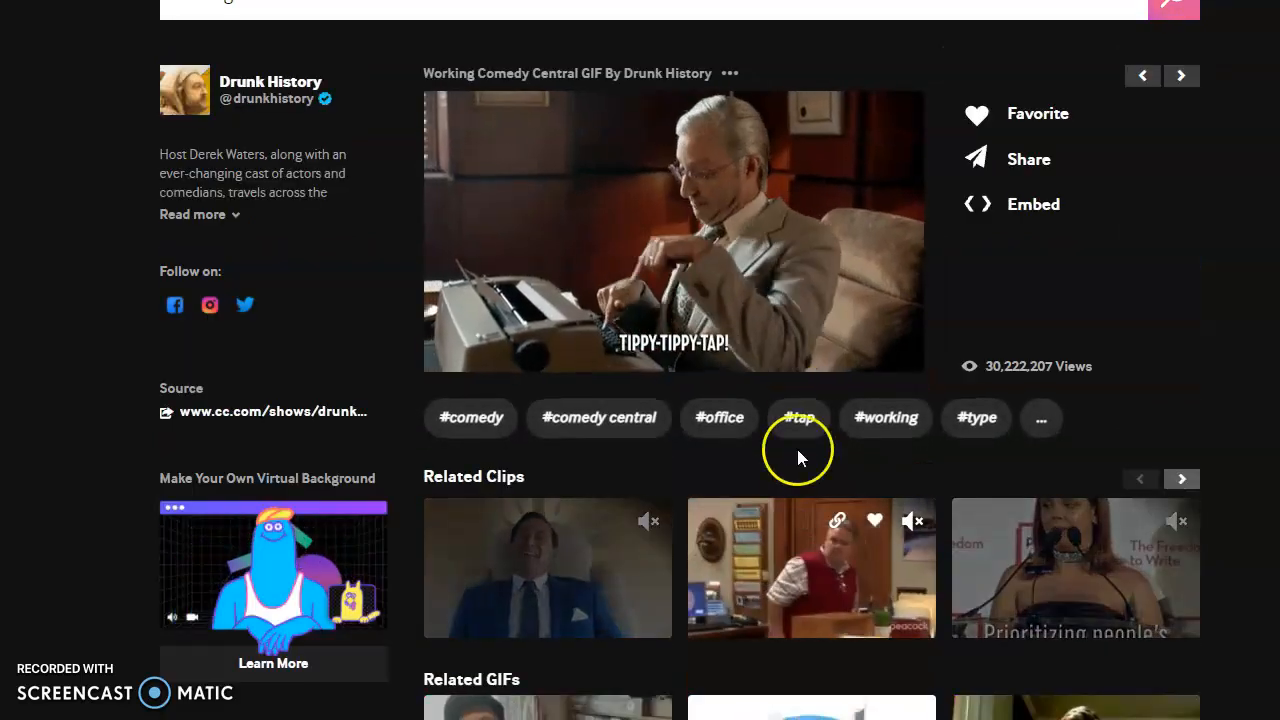
pyautogui.click(1036, 166)
pyautogui.click(728, 258)
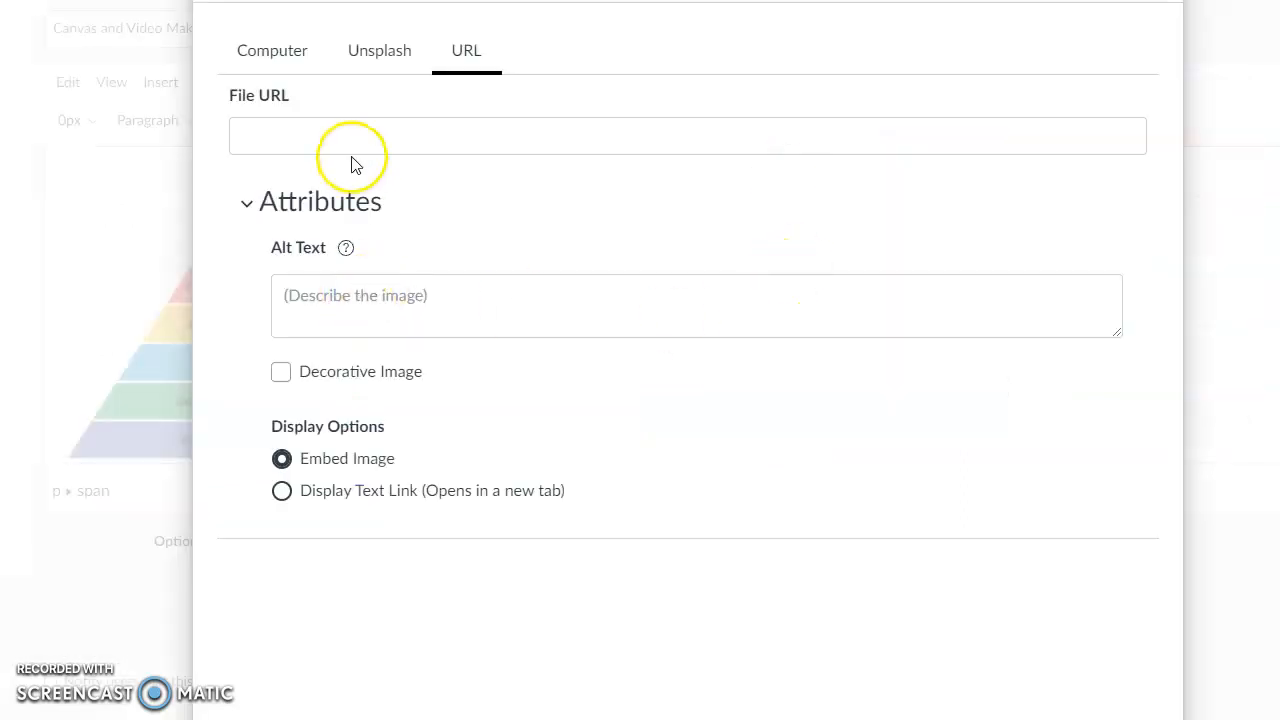
pyautogui.click(346, 136)
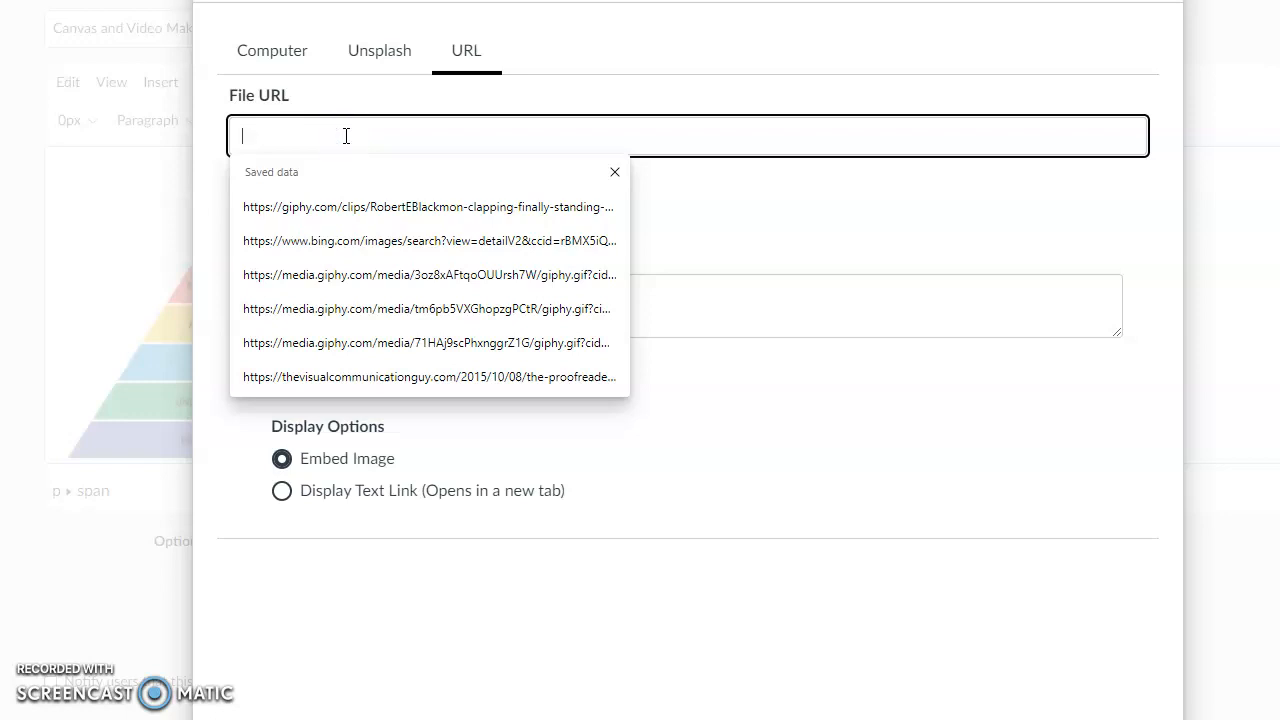
pyautogui.hotkey('ctrl', 'v')
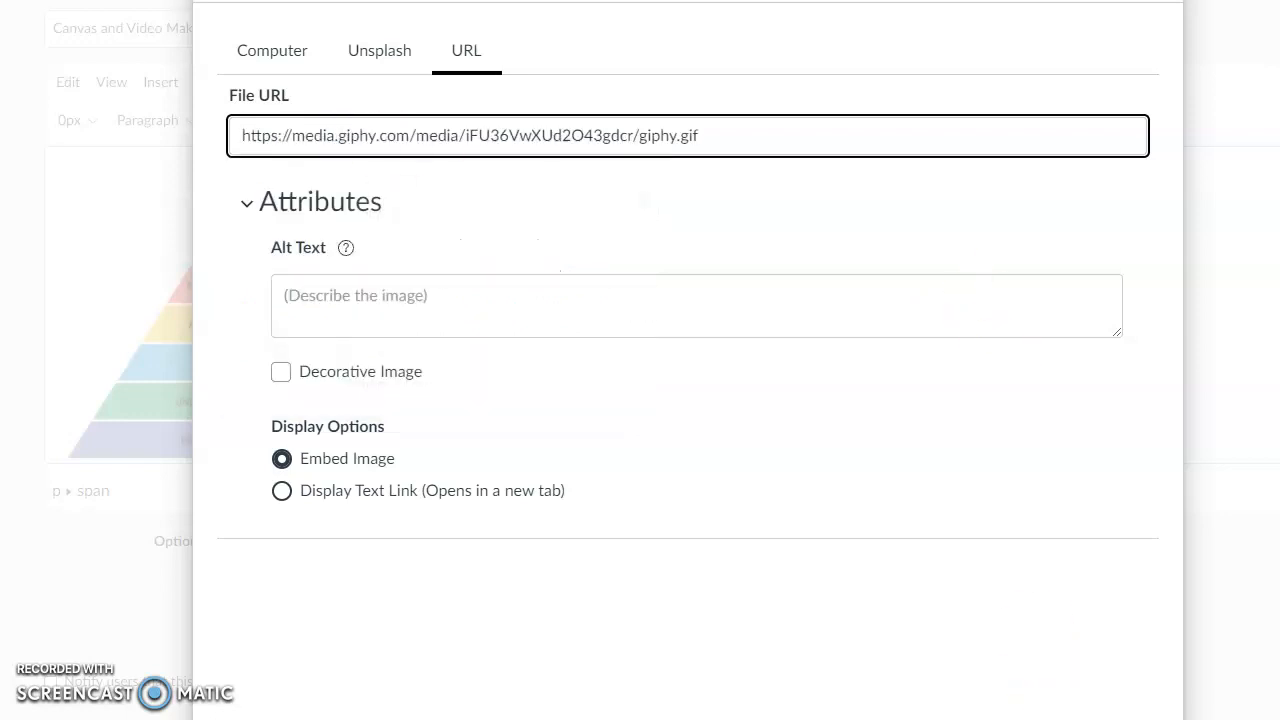
pyautogui.press('Return')
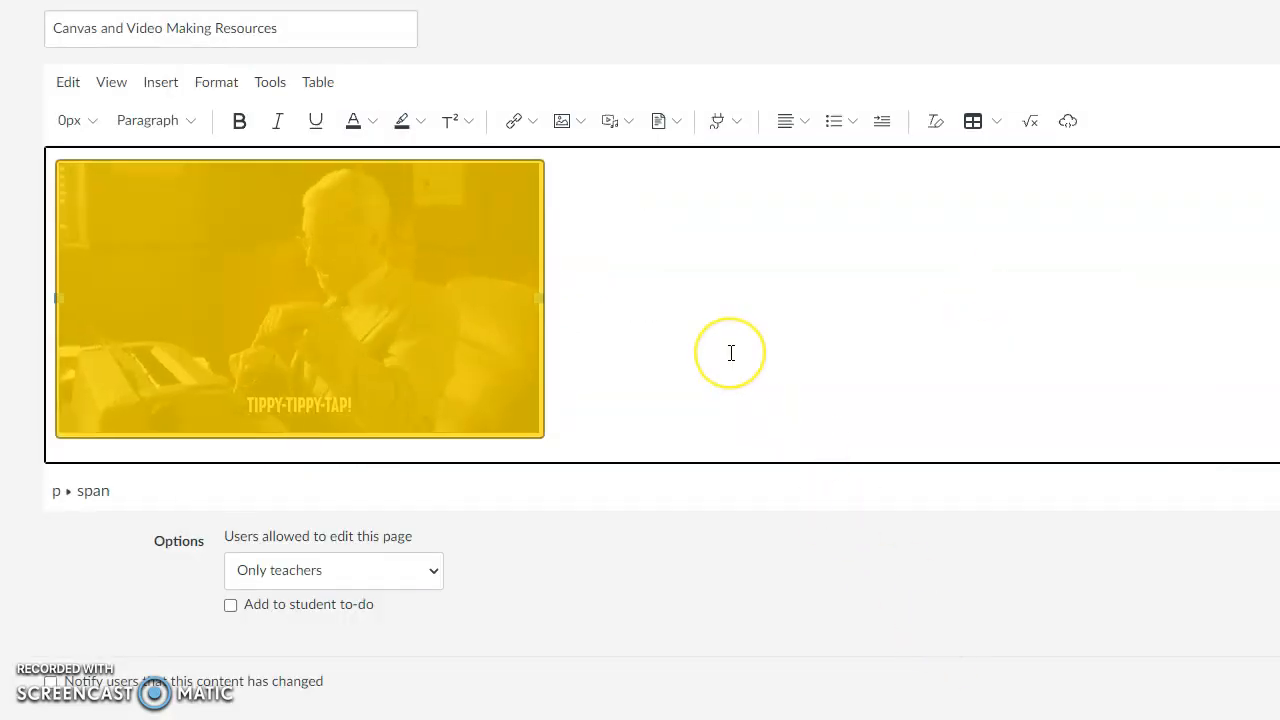